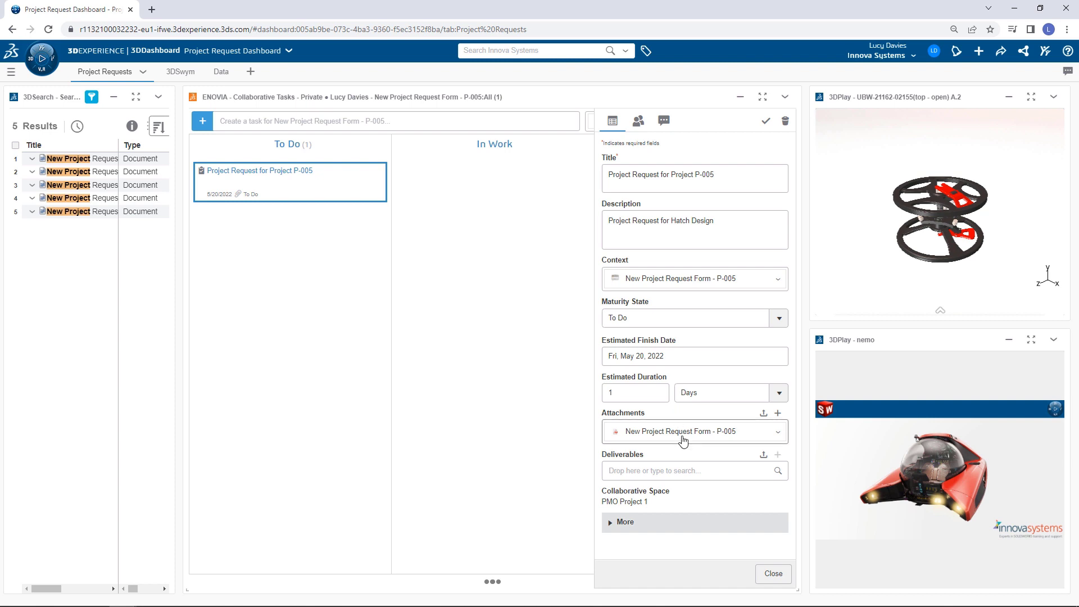
Step: Preview the P-005 project request form in 3DPlay and move its task card to In Work
left_click_drag(683, 441, 869, 448)
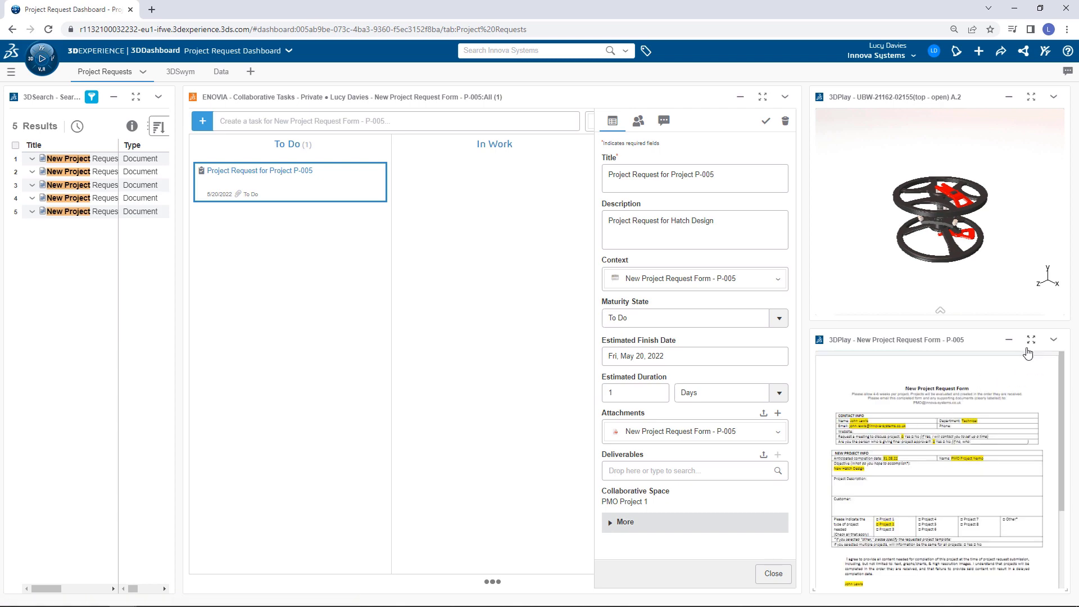
left_click(781, 581)
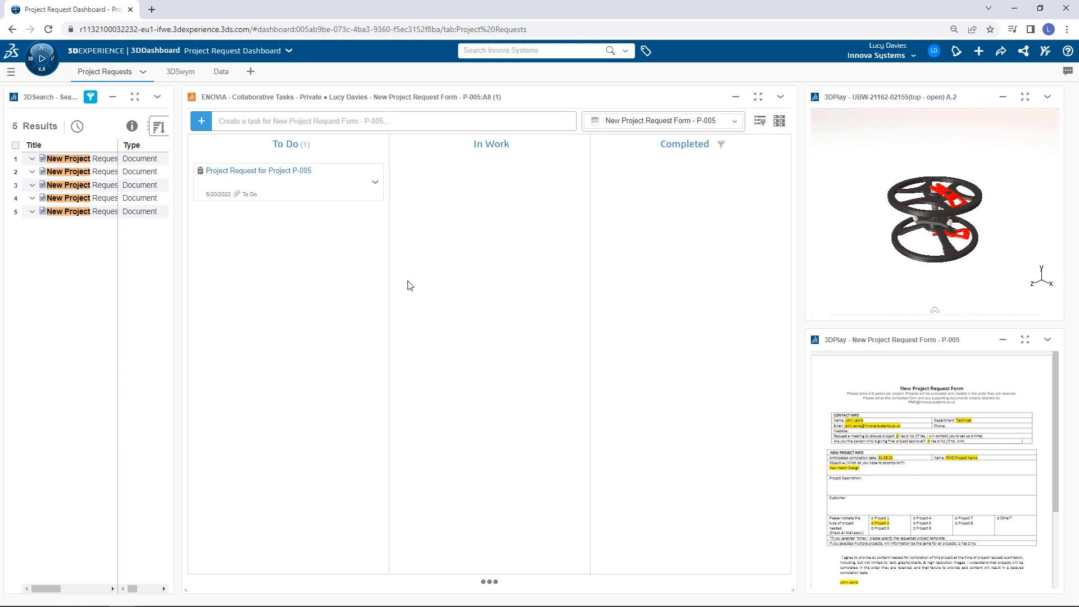
left_click_drag(348, 186, 512, 182)
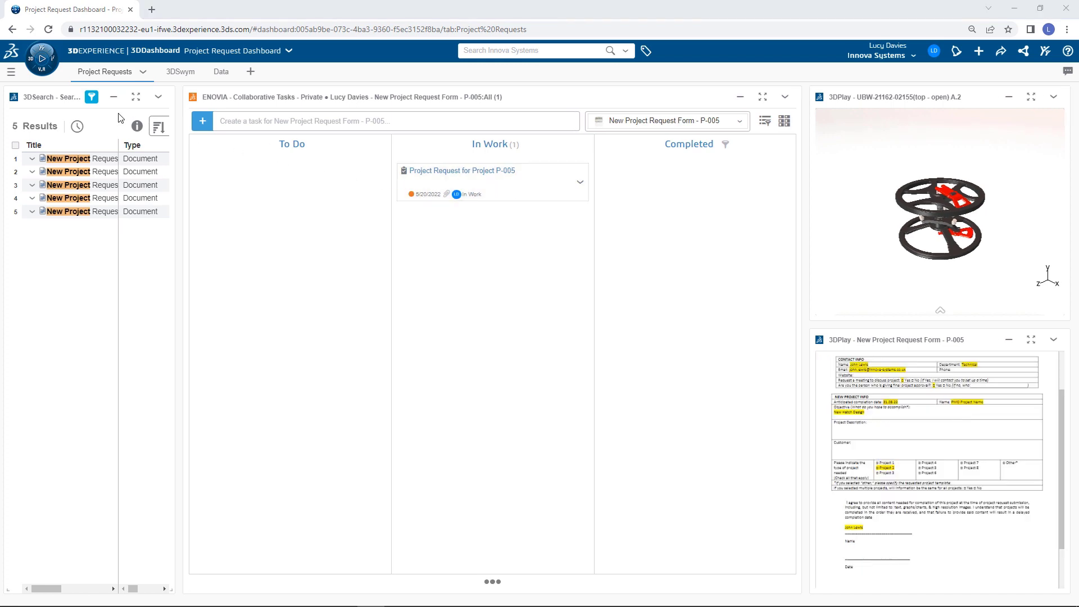
Step: Import the file Project Plan Template - Type 2 as a new project
left_click(47, 70)
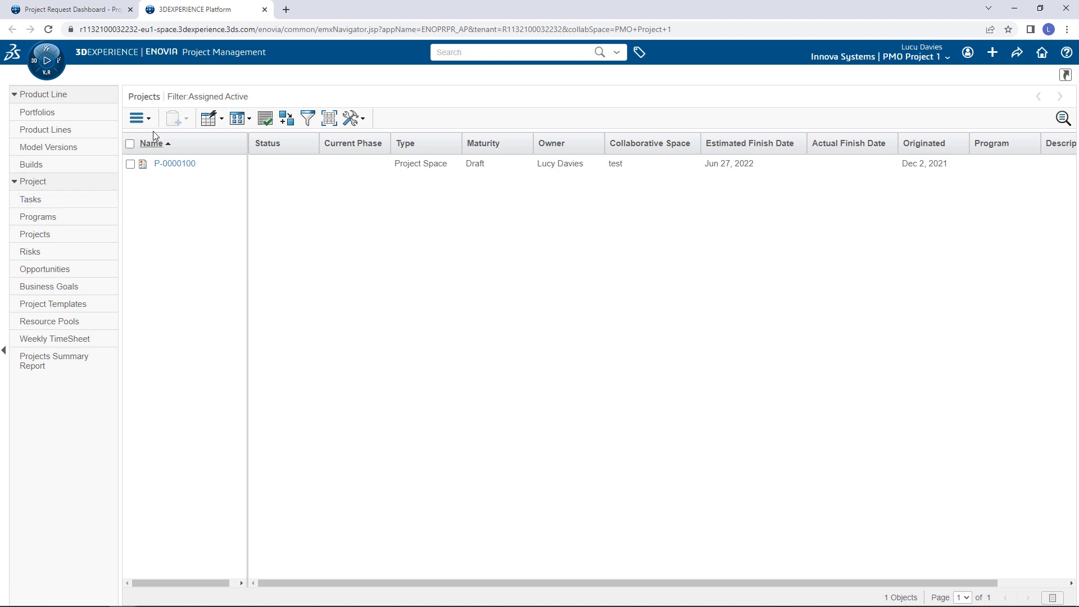
left_click(145, 121)
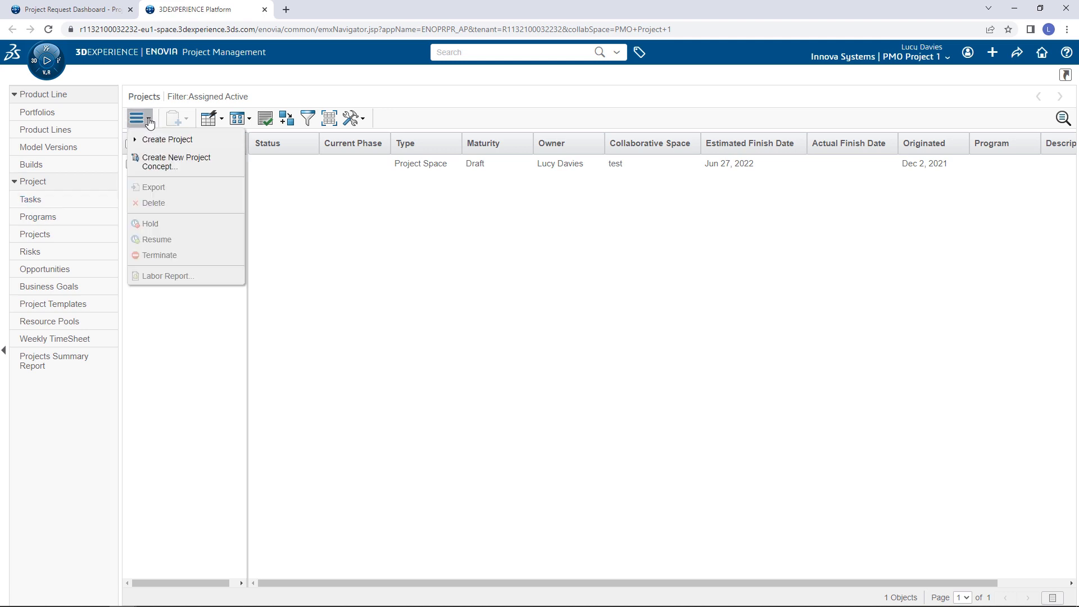
left_click(148, 140)
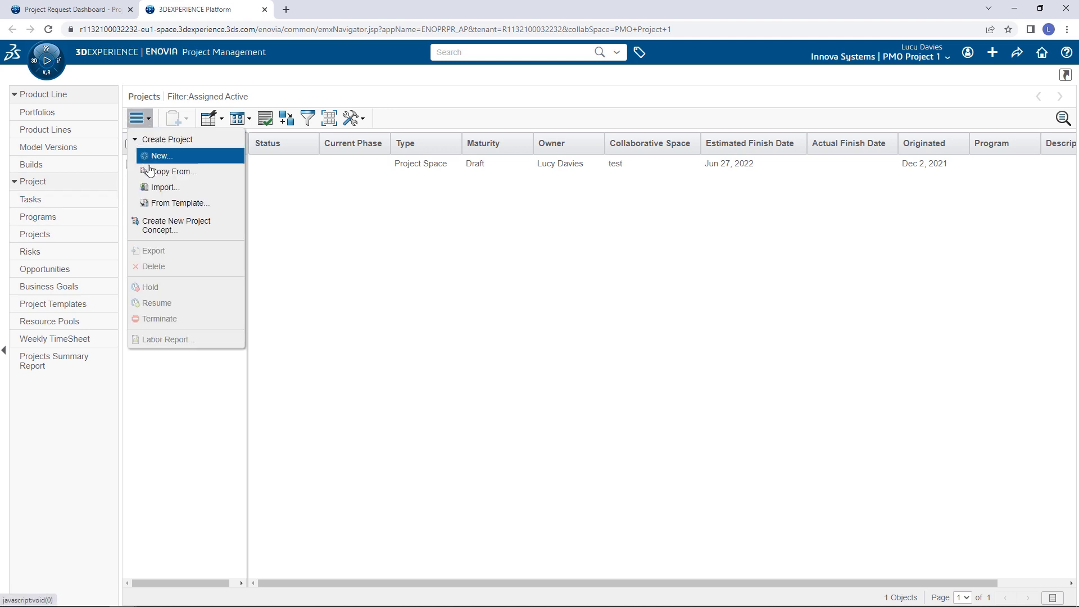
left_click(155, 189)
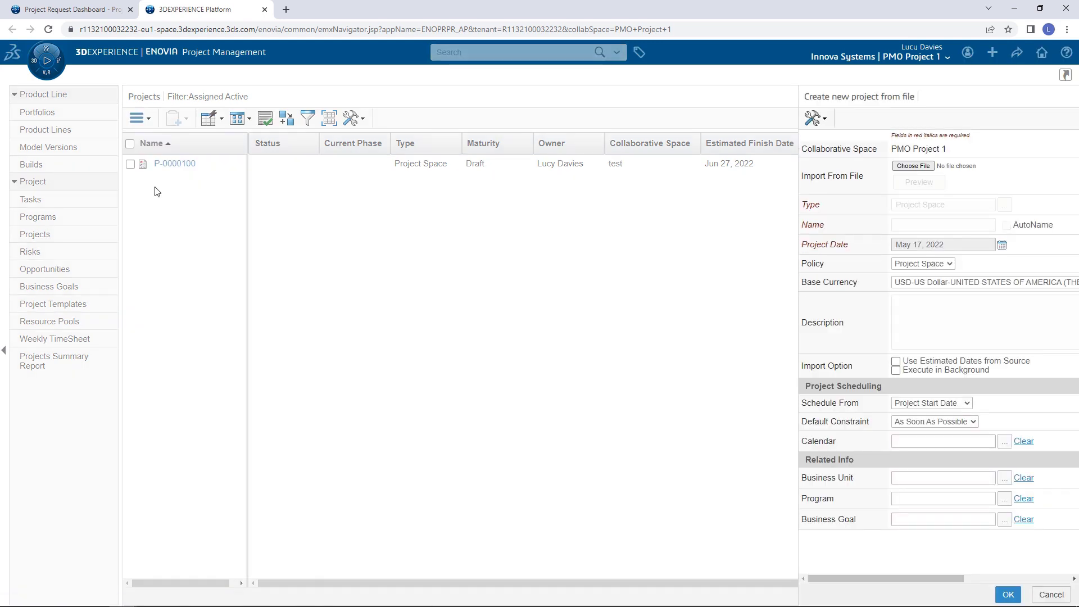
left_click(912, 166)
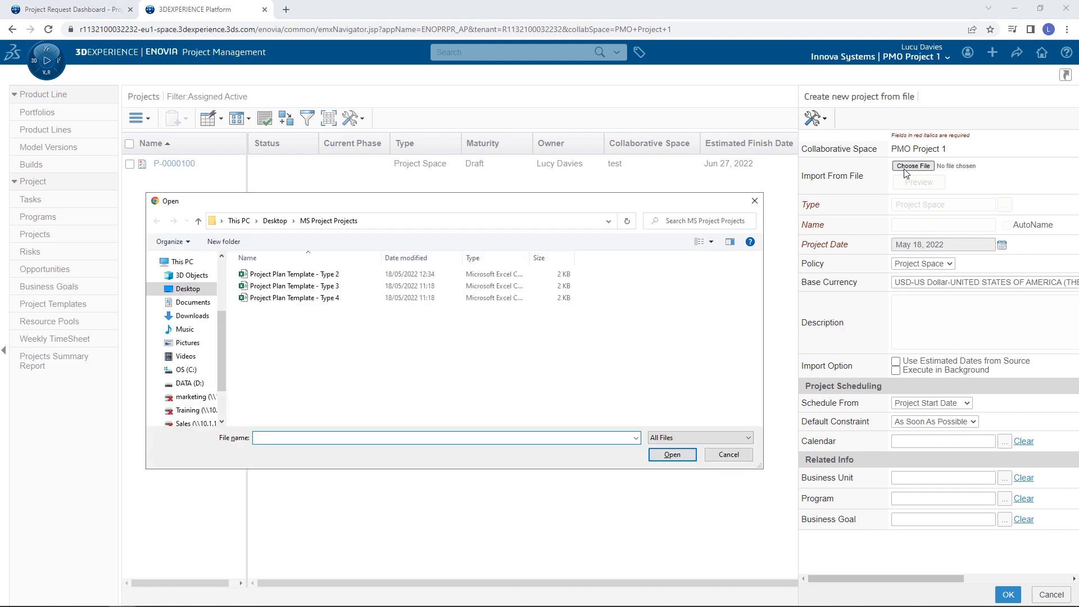
left_click(393, 275)
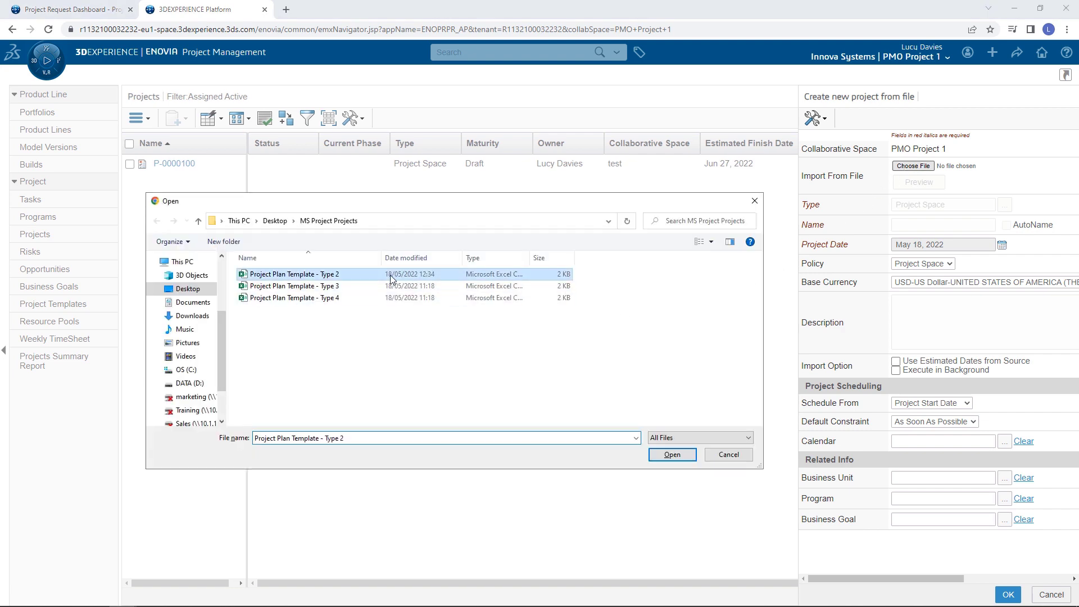
left_click(659, 456)
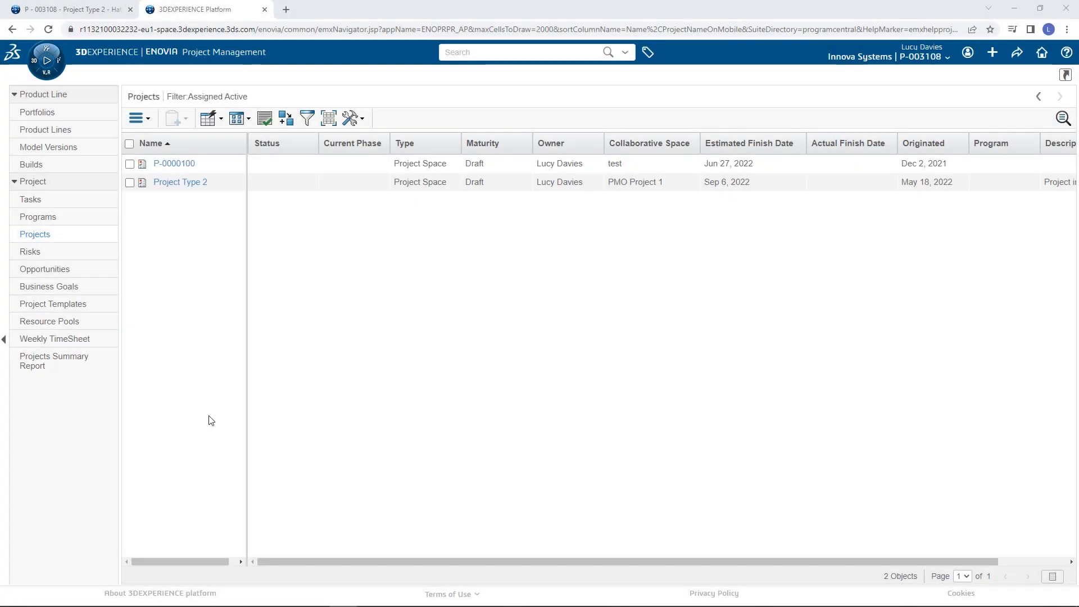
Step: Create a project named P-003108 from the Project - Type 2 template
left_click(146, 125)
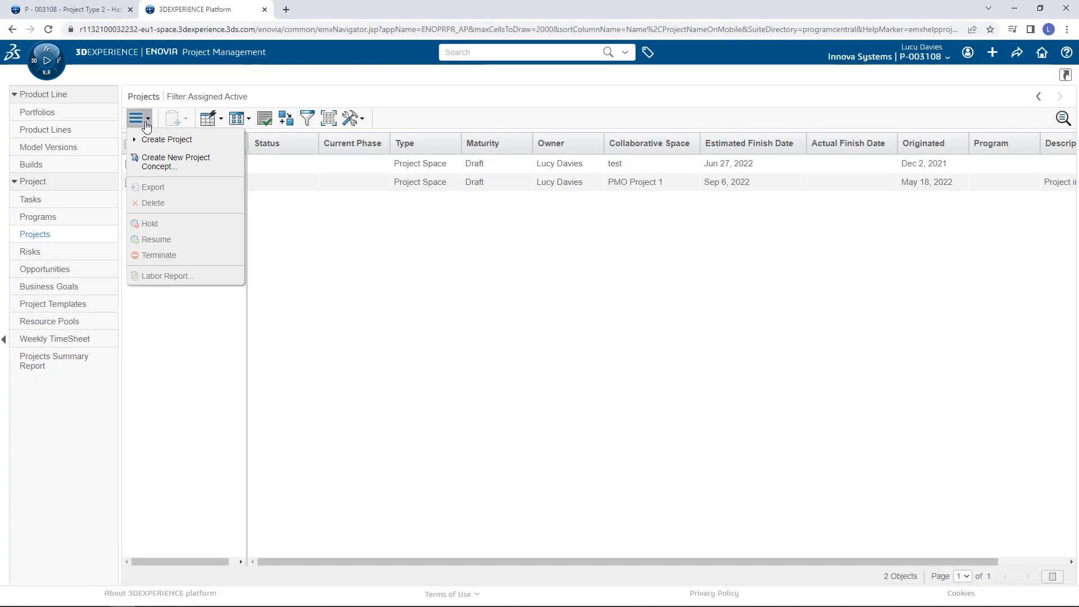
left_click(145, 140)
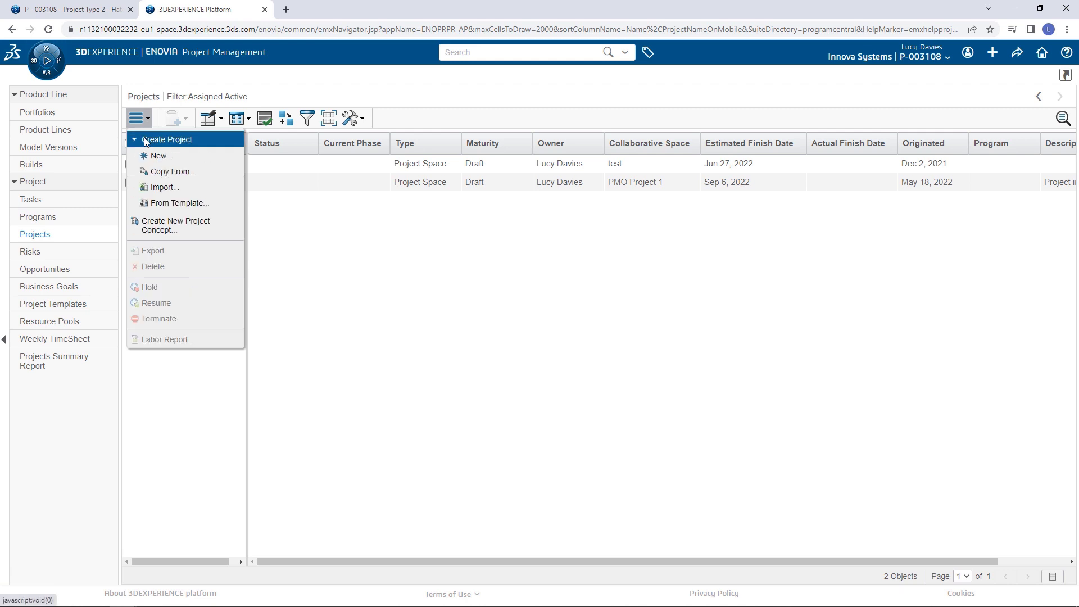
left_click(152, 207)
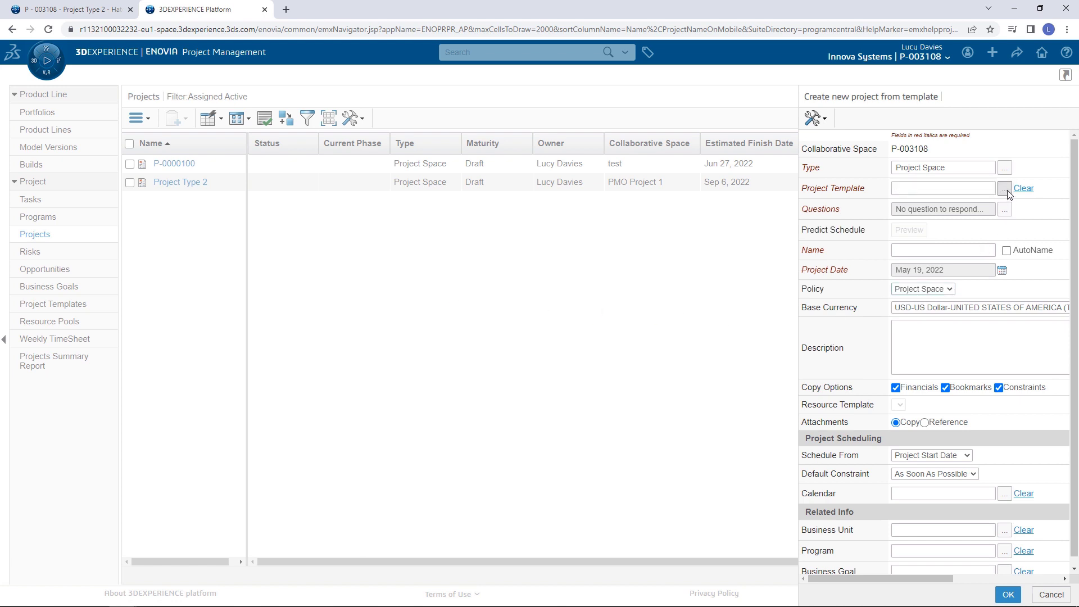
type("P-003108")
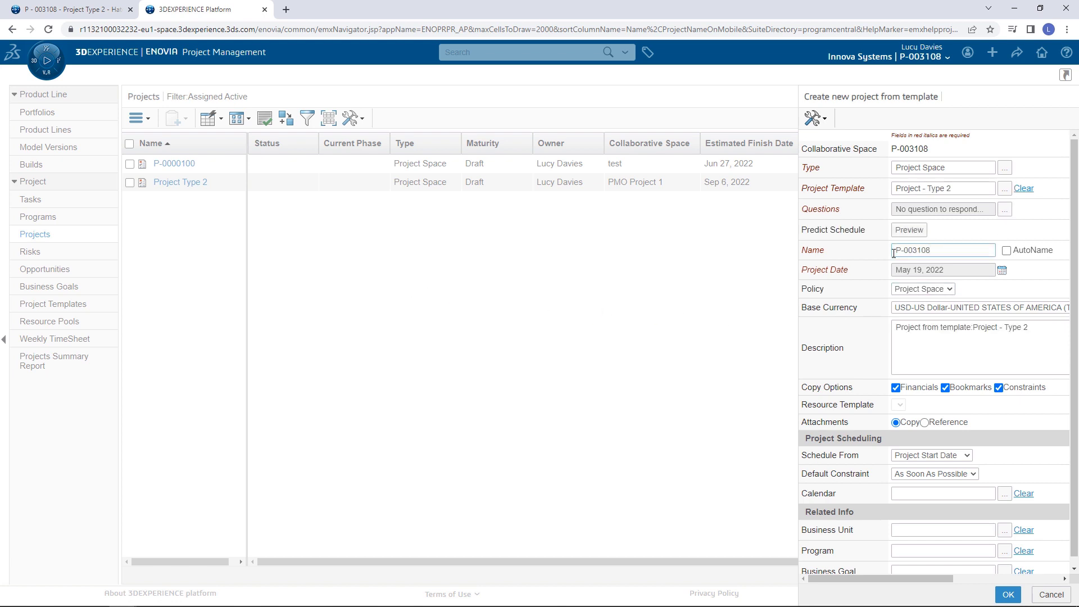
left_click(910, 306)
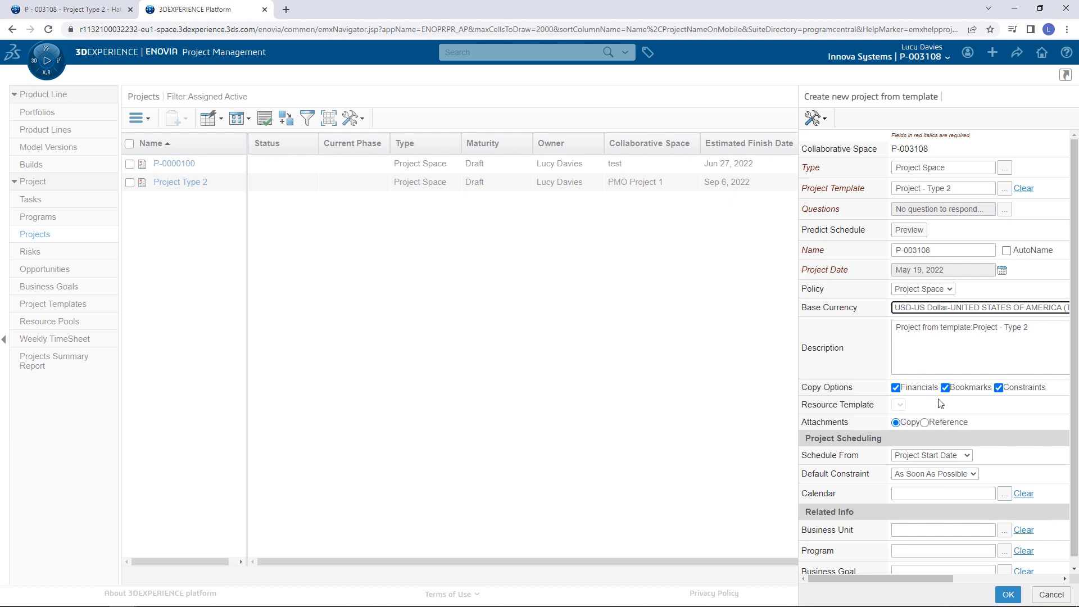
scroll(940, 403, "down", 1)
left_click(1008, 594)
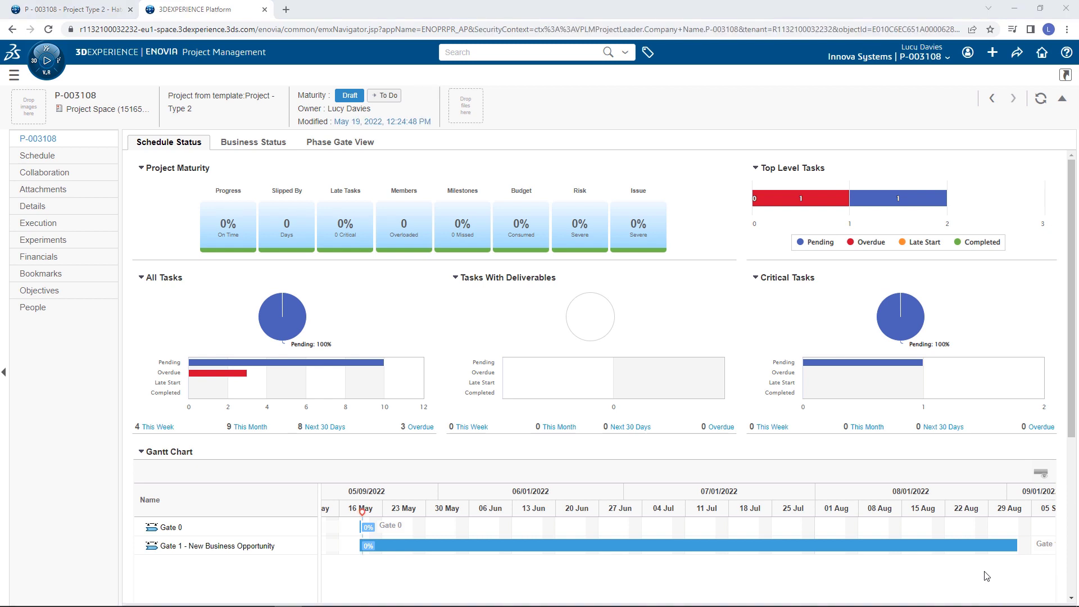
Step: Scroll through P-003108's Schedule Status charts, then its Business Status charts
scroll(986, 576, "down", 2)
scroll(986, 576, "down", 1)
scroll(986, 576, "down", 2)
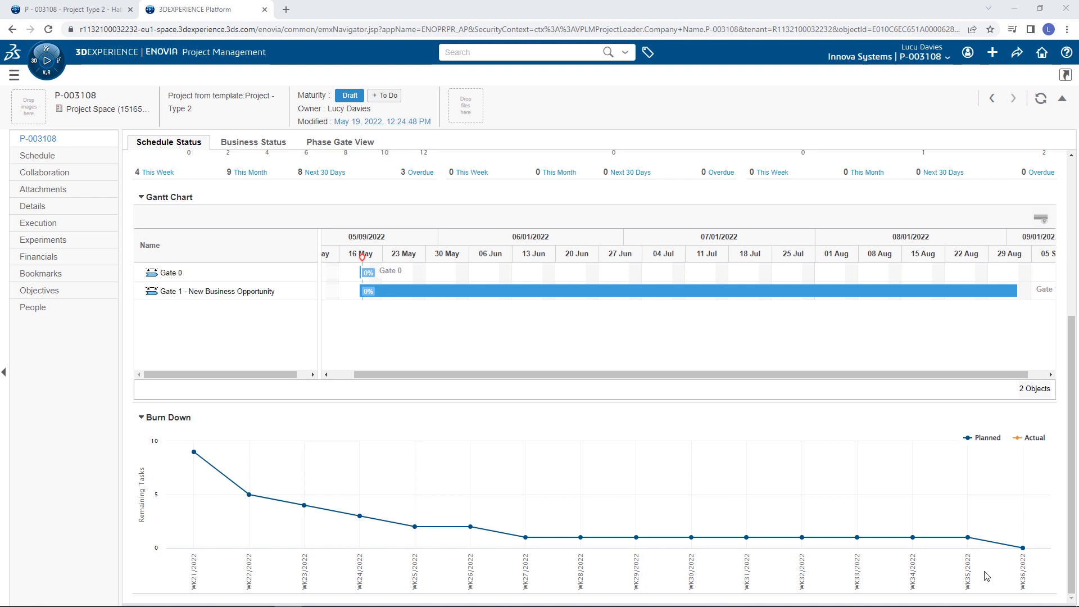
scroll(986, 576, "up", 2)
scroll(986, 576, "up", 3)
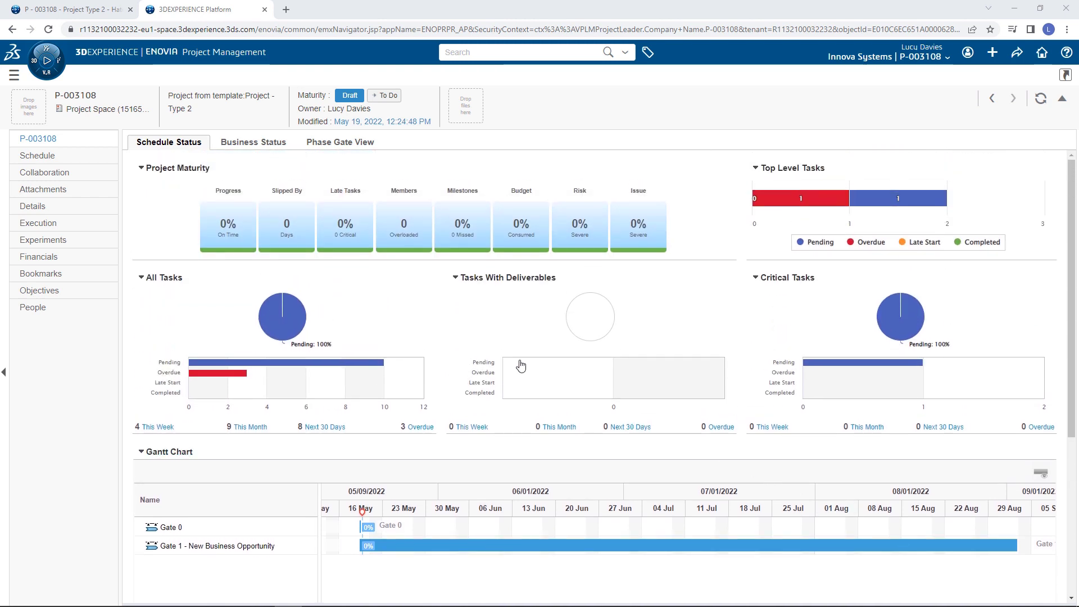
left_click(253, 149)
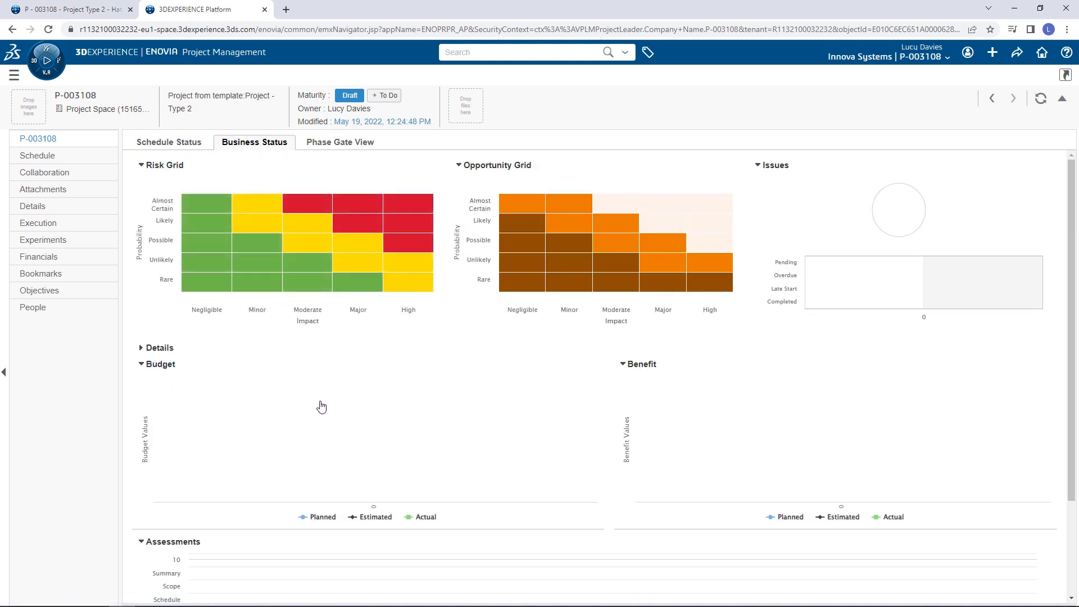
scroll(326, 425, "down", 2)
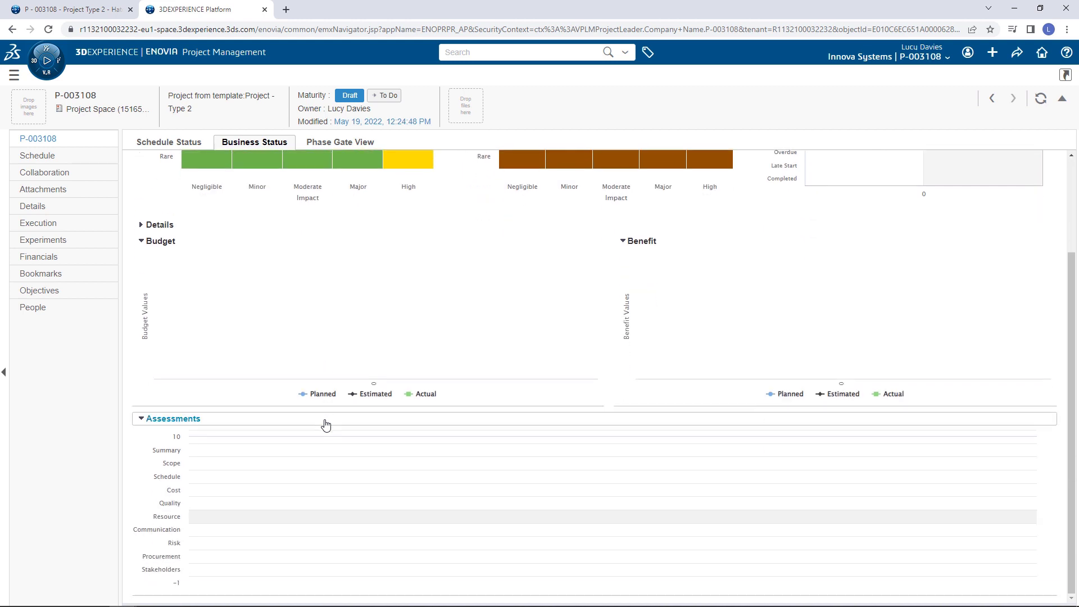
scroll(326, 425, "up", 2)
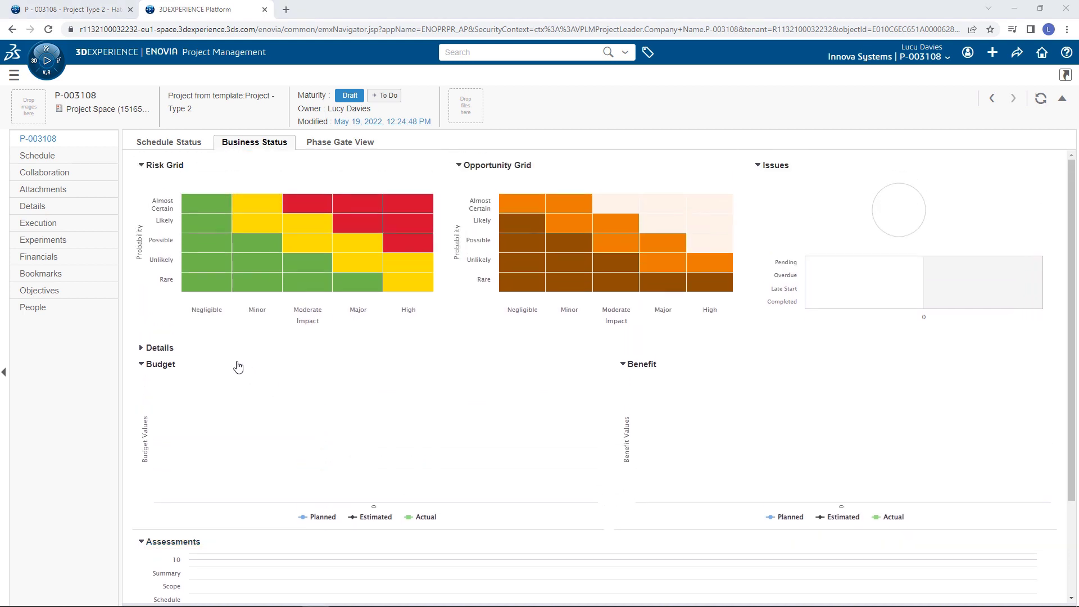
Step: Change the project description to 'Project to edit existing hatch design.'
left_click(43, 209)
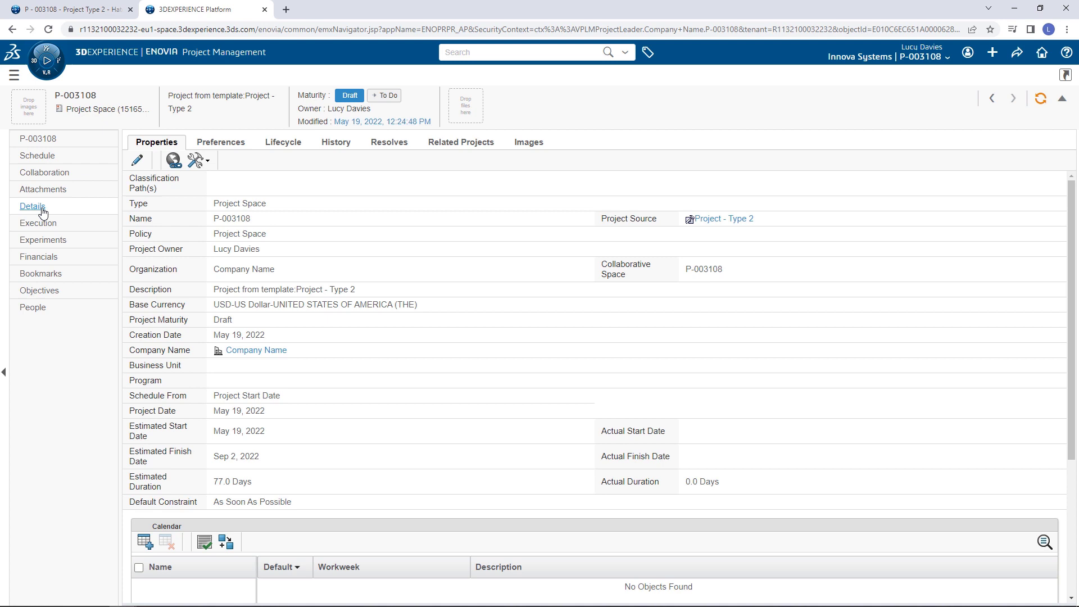
scroll(233, 493, "down", 1)
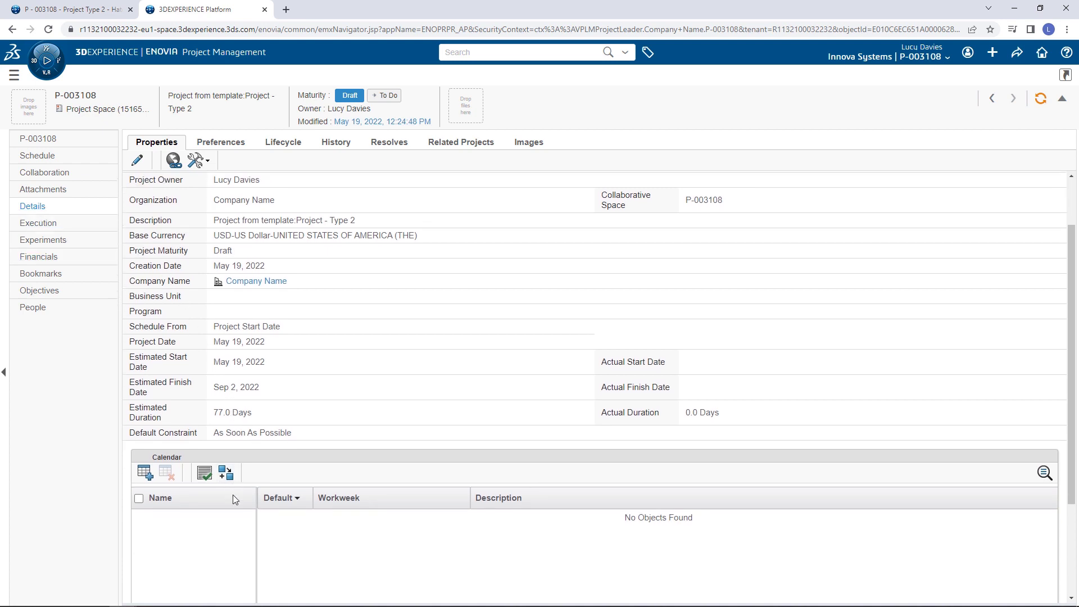
scroll(232, 494, "down", 2)
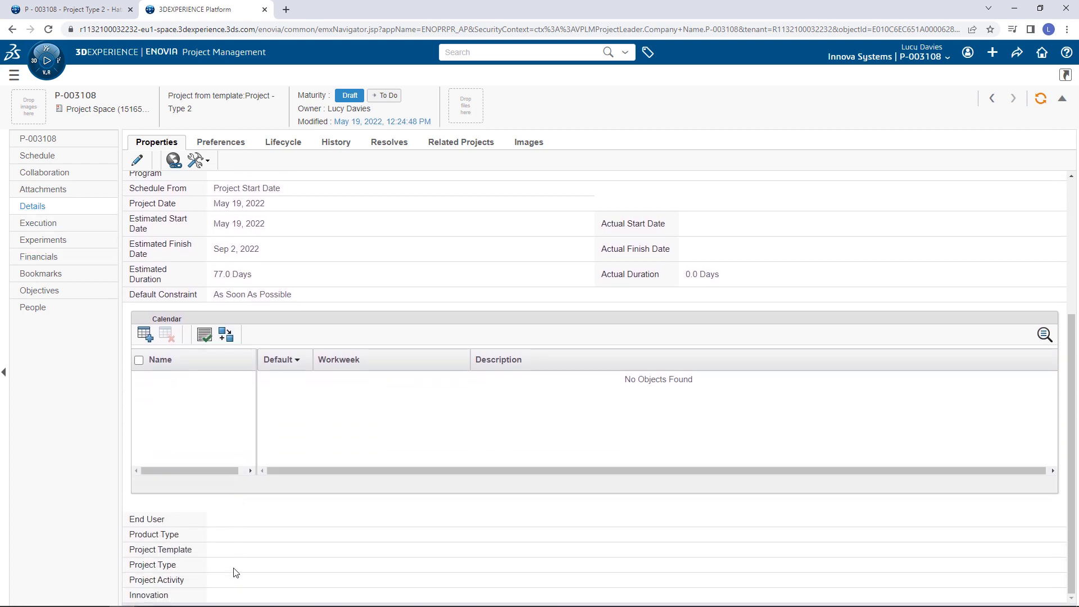
left_click(138, 162)
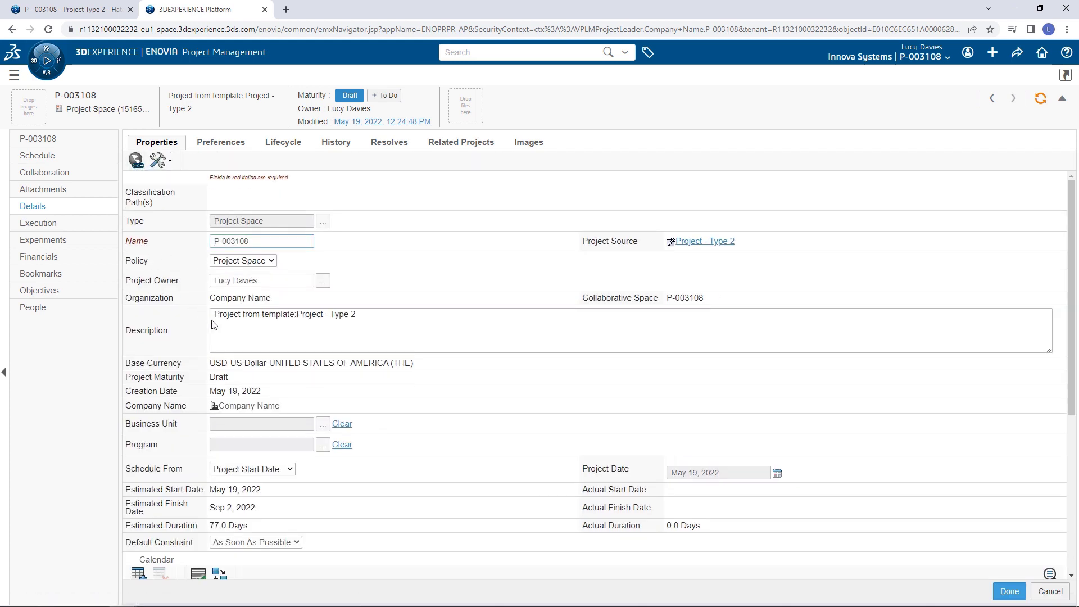
left_click_drag(359, 324, 212, 315)
type("Project to edit existing hatch design.")
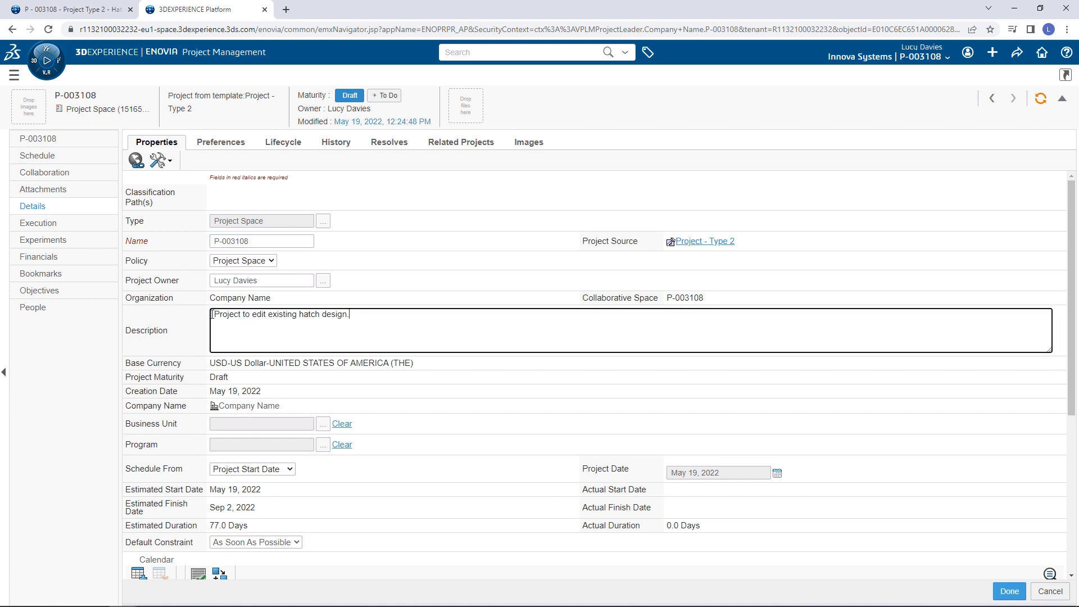
Step: Set End User to Internal, Product Type to Hatch, and Project Template to Project 2
scroll(245, 421, "down", 1)
scroll(242, 460, "down", 3)
scroll(246, 473, "down", 1)
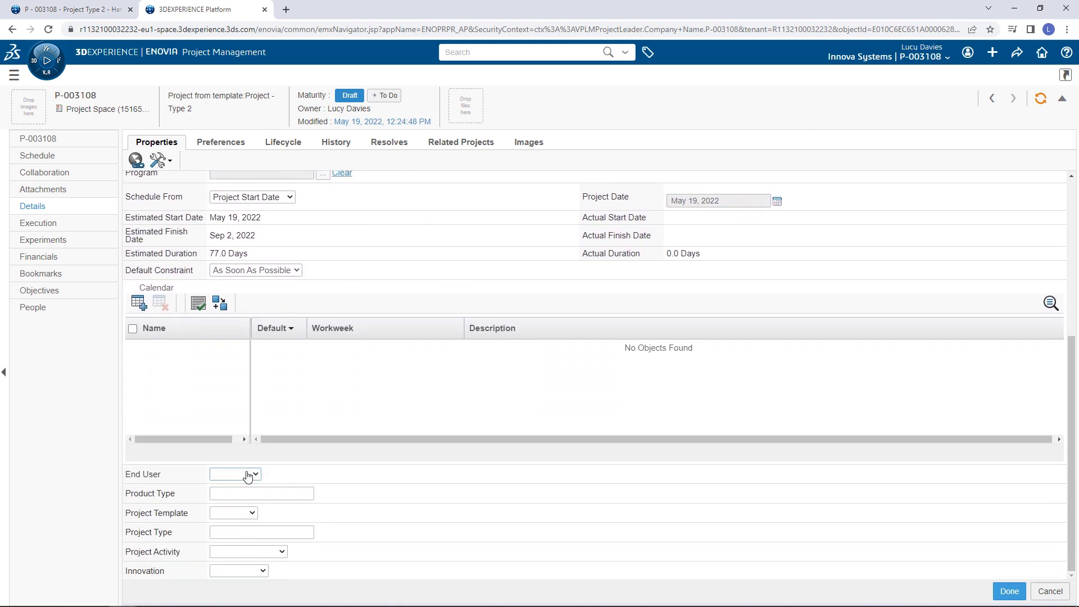
left_click(248, 476)
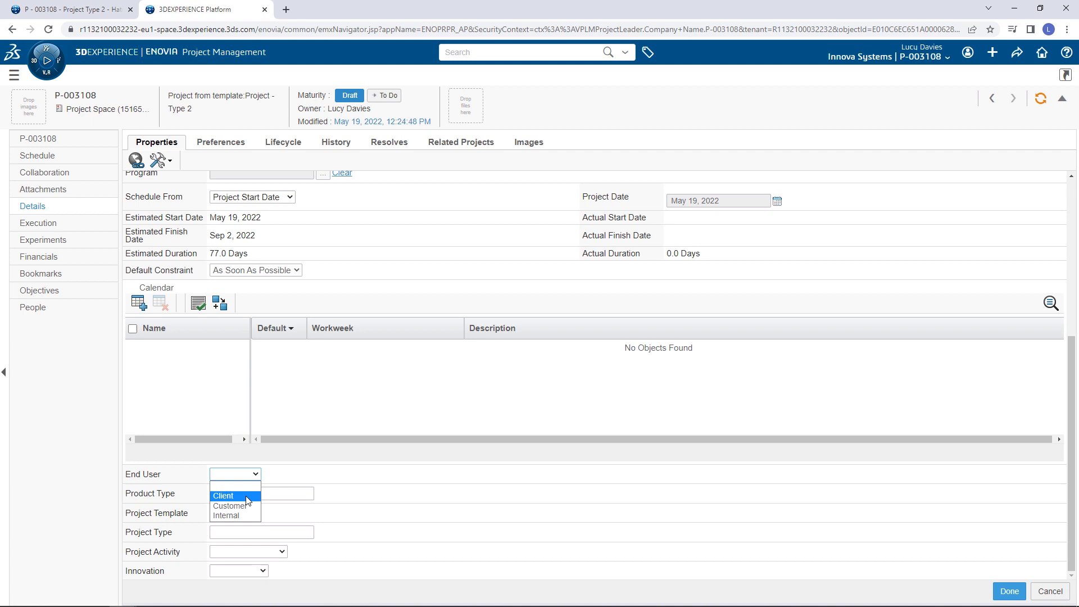
left_click(249, 516)
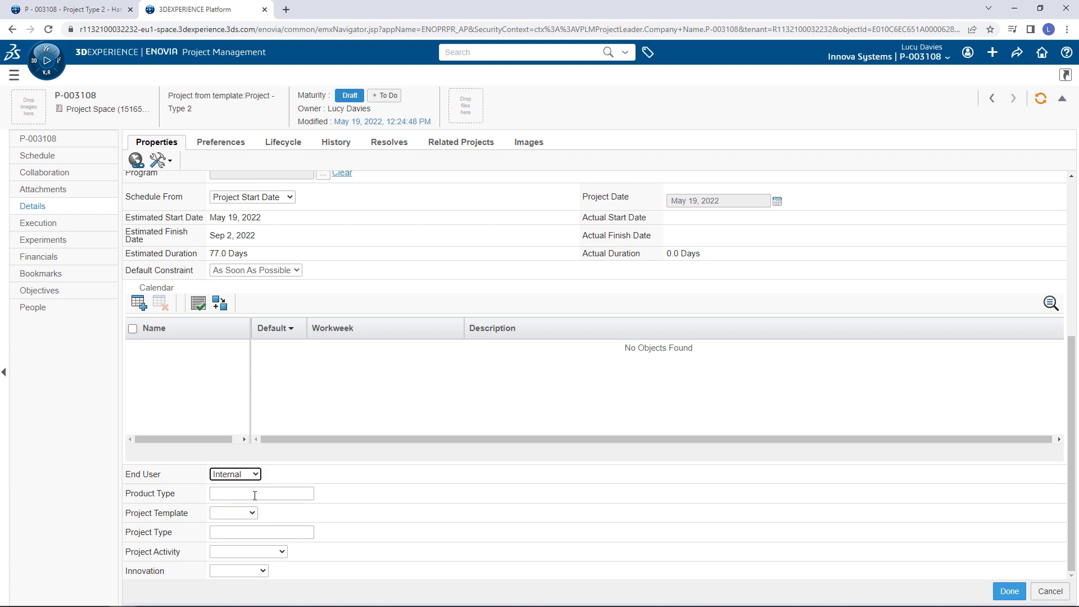
left_click(254, 496)
type("Hatch")
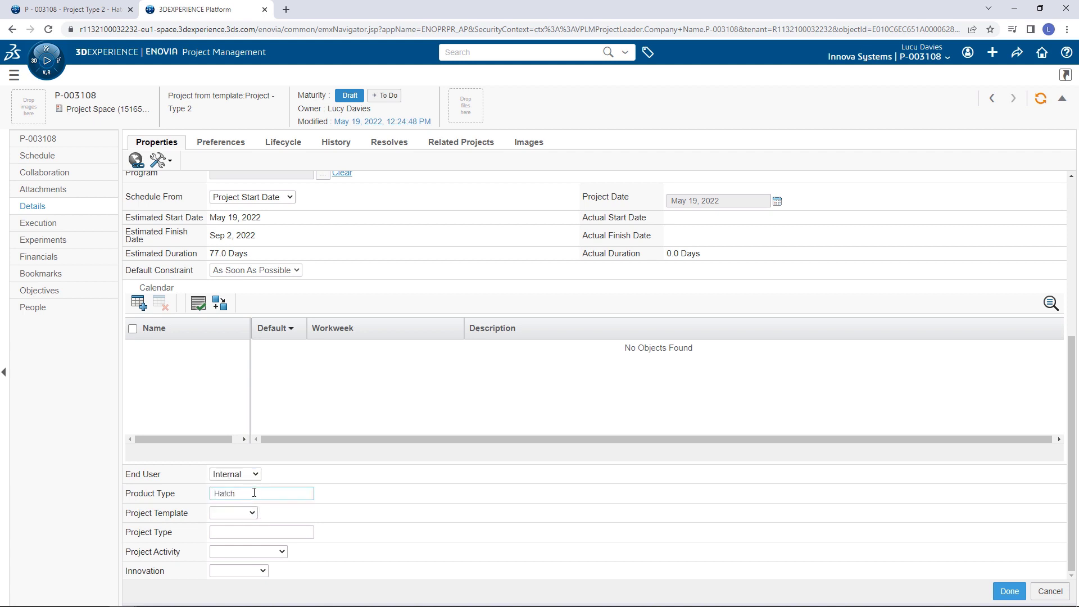
left_click(251, 519)
left_click(227, 555)
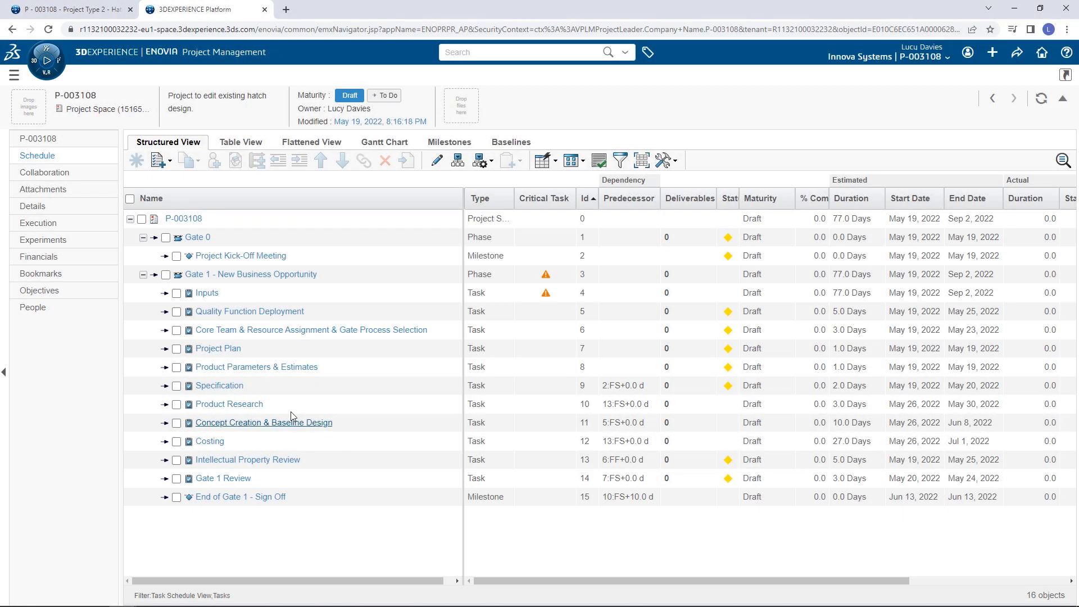
Step: Create a sub-level Executive Presentation task under Gate 1 - New Business Opportunity
left_click(166, 275)
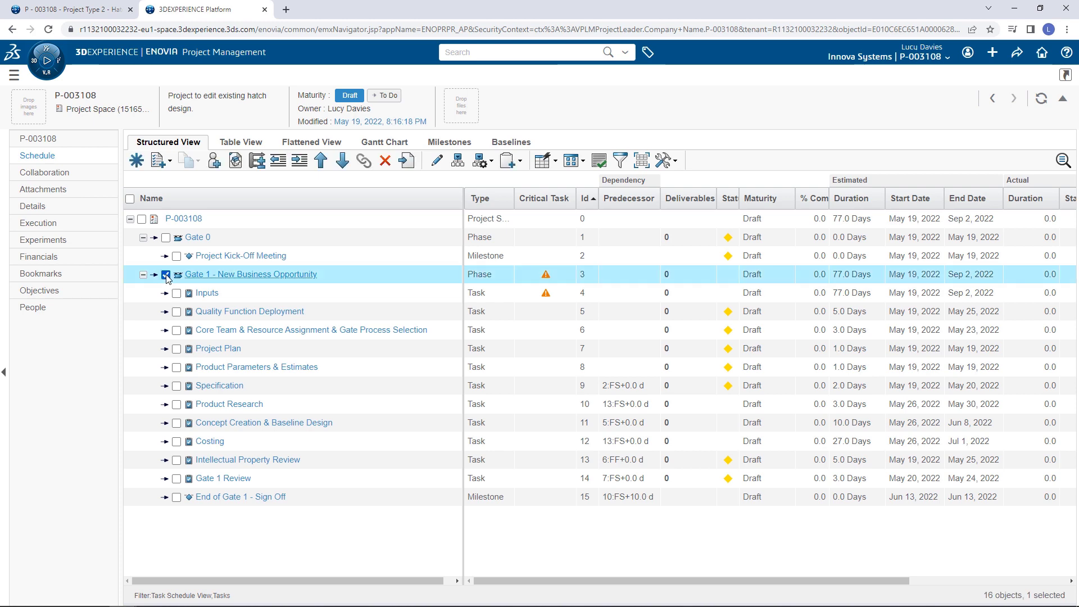
left_click(137, 161)
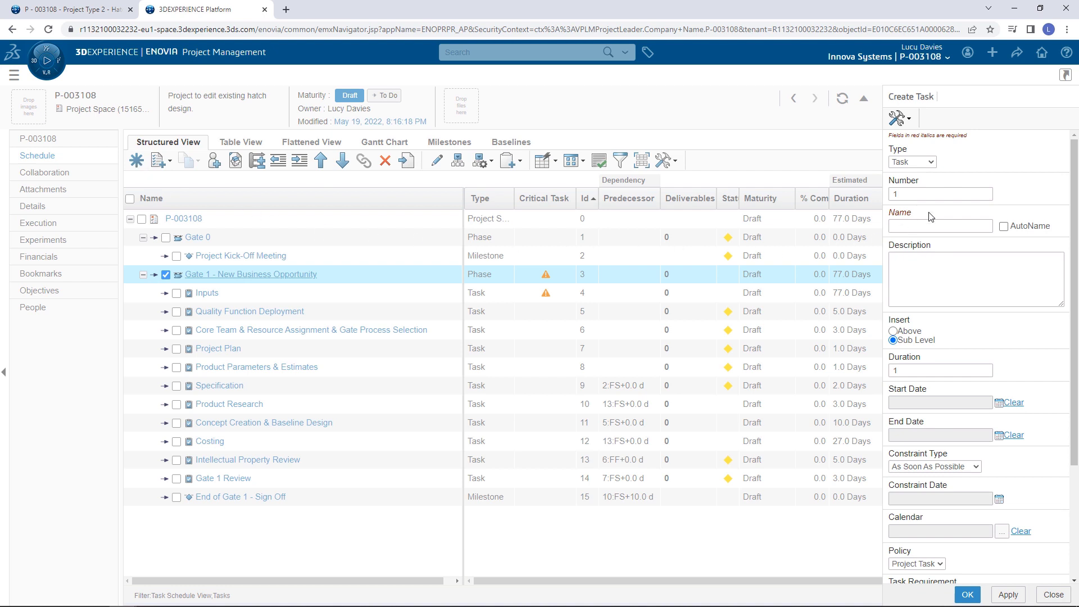
left_click(931, 162)
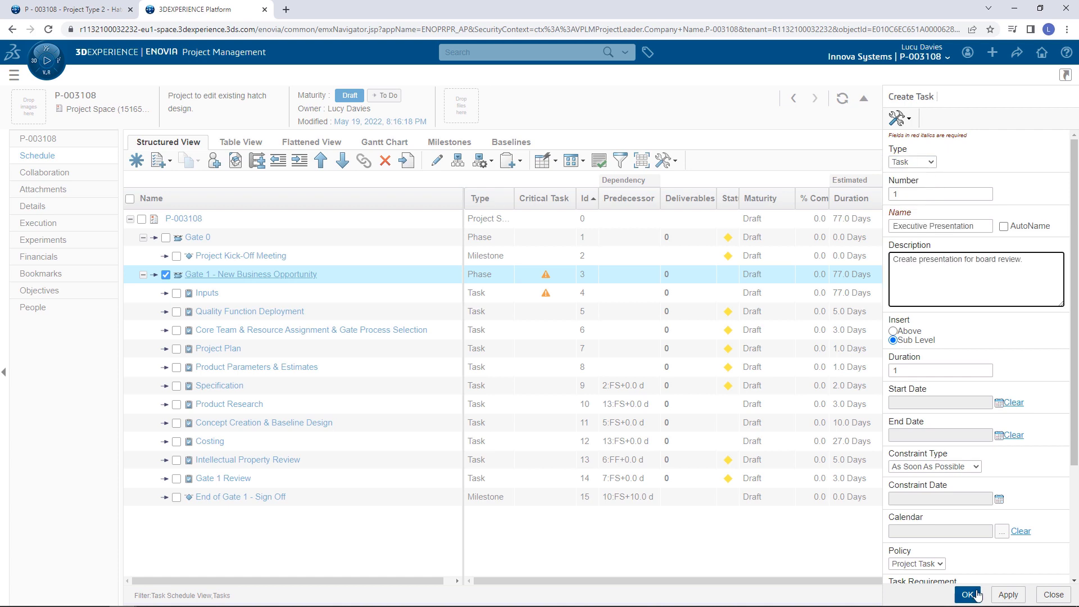
left_click(977, 596)
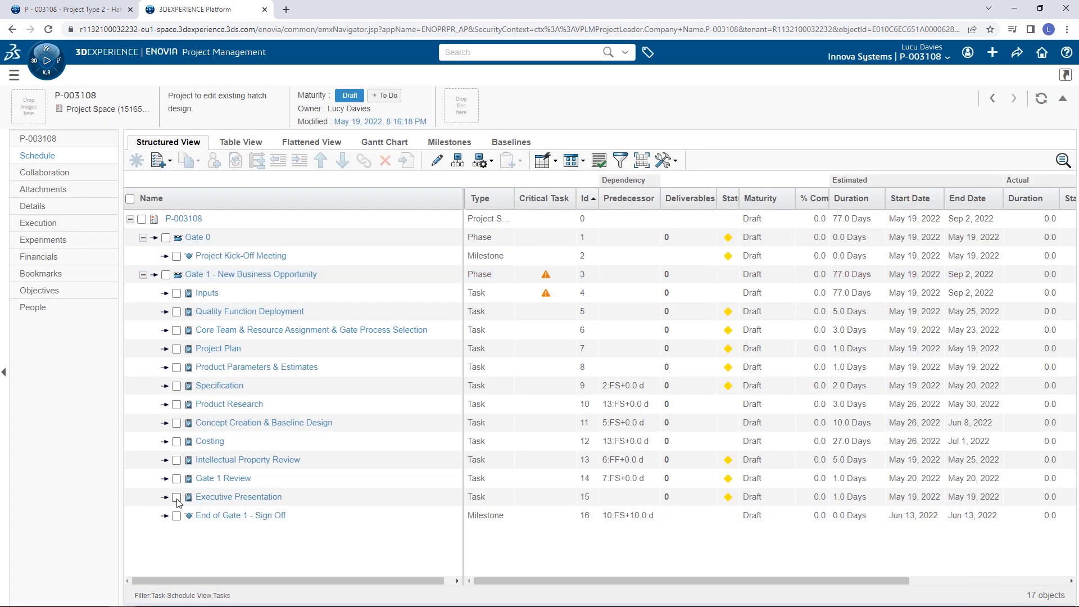
Step: In the Gantt chart, link Intellectual Property Review as predecessor of Executive Presentation
left_click(384, 145)
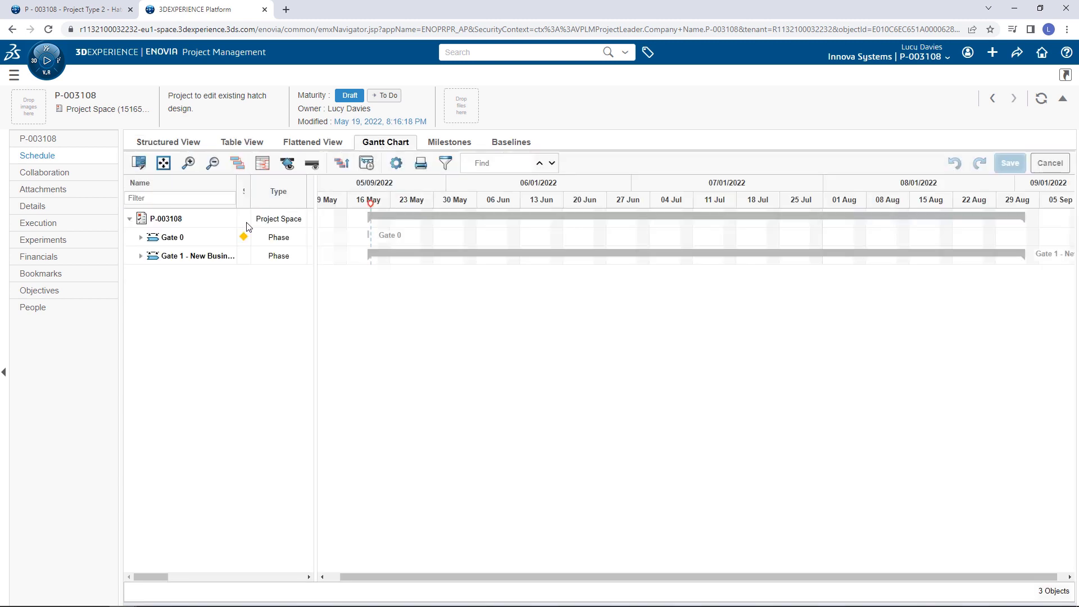
left_click(142, 237)
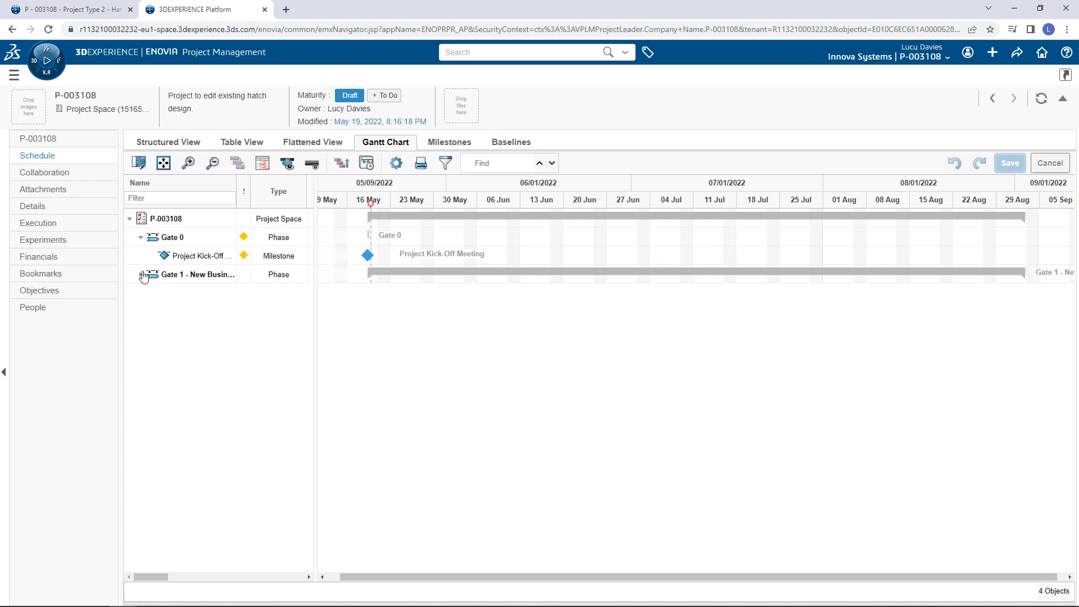
left_click(141, 275)
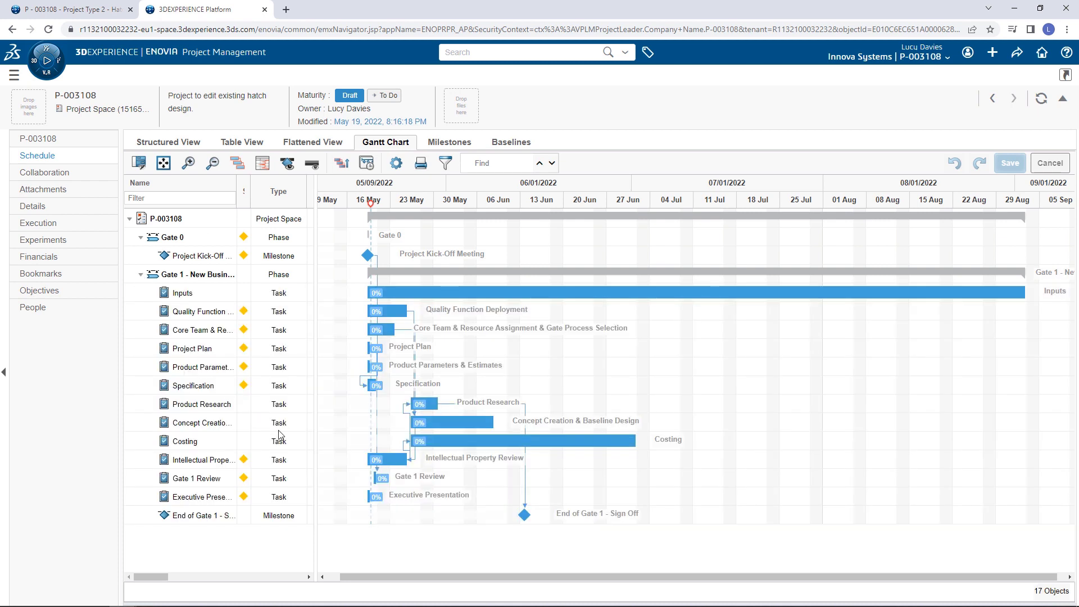
mouse_move(388, 460)
left_click_drag(409, 462, 368, 500)
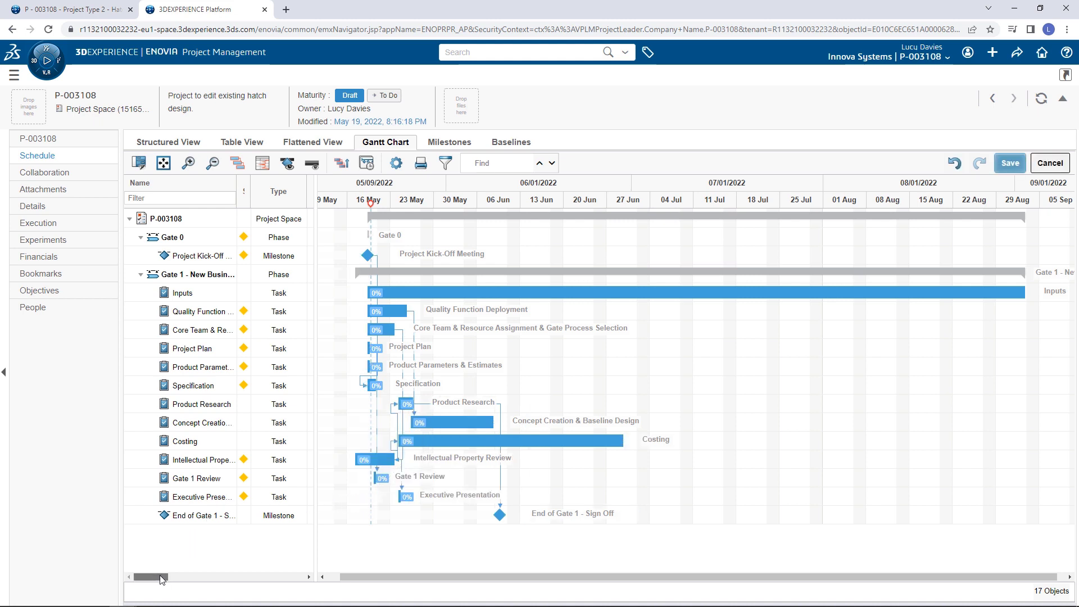
Step: Set Executive Presentation's duration to 5 days
left_click_drag(156, 576, 224, 581)
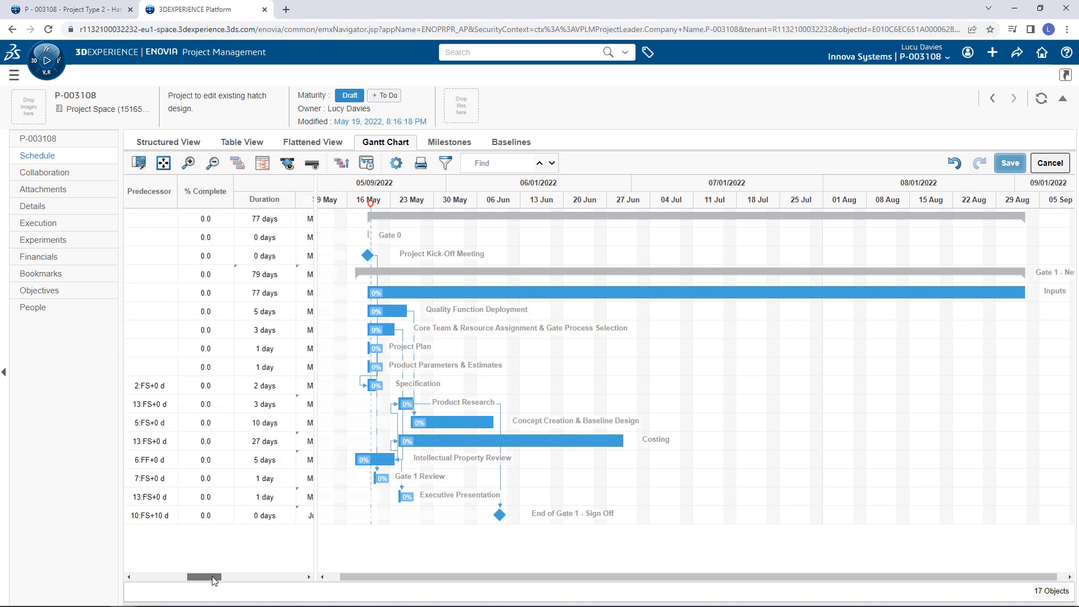
left_click(220, 498)
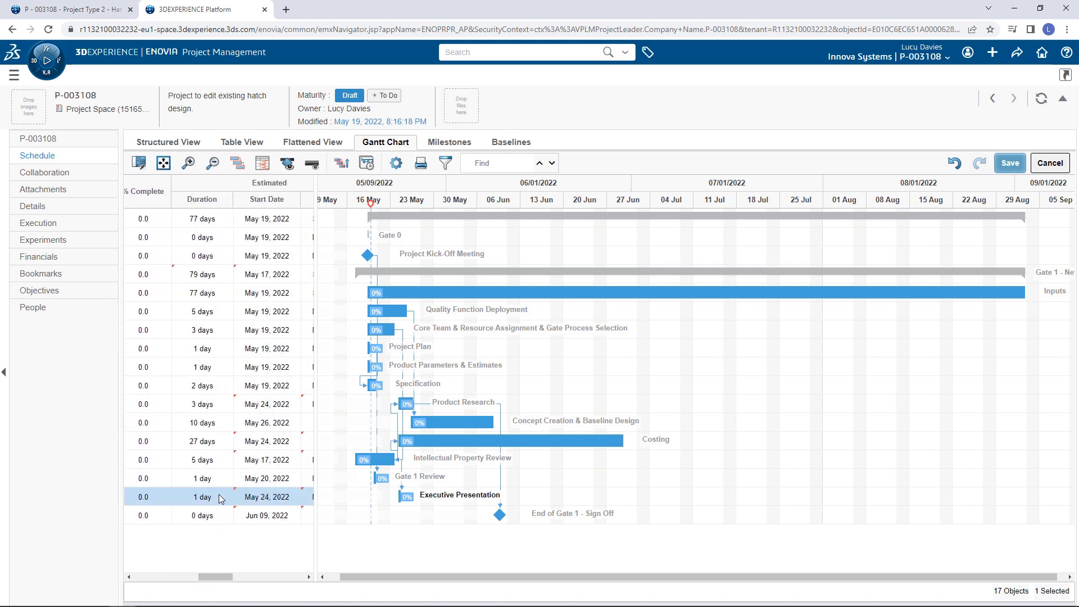
left_click(213, 498)
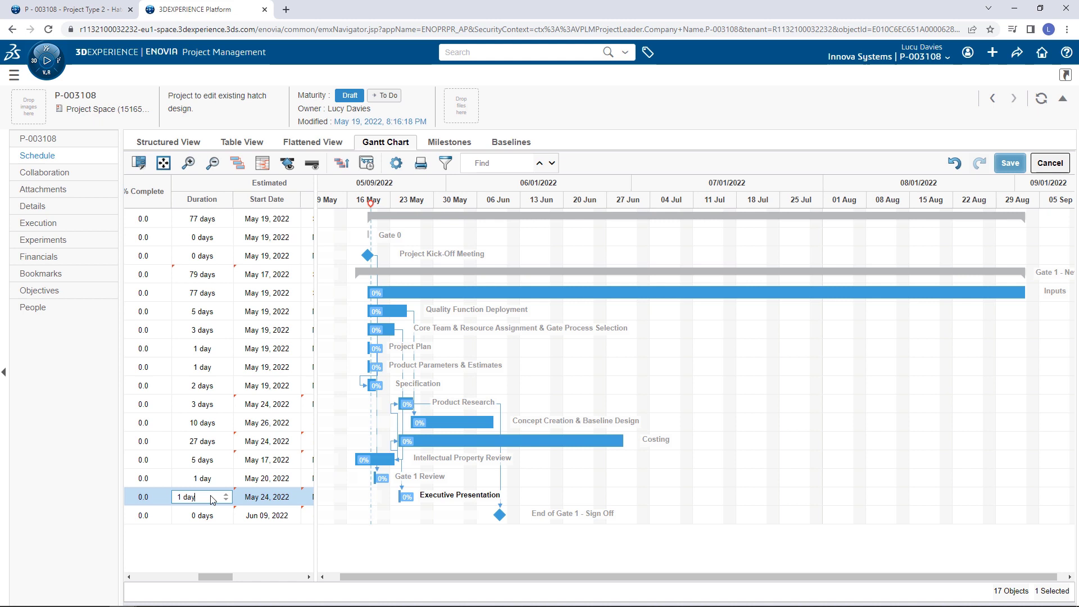
left_click(227, 495)
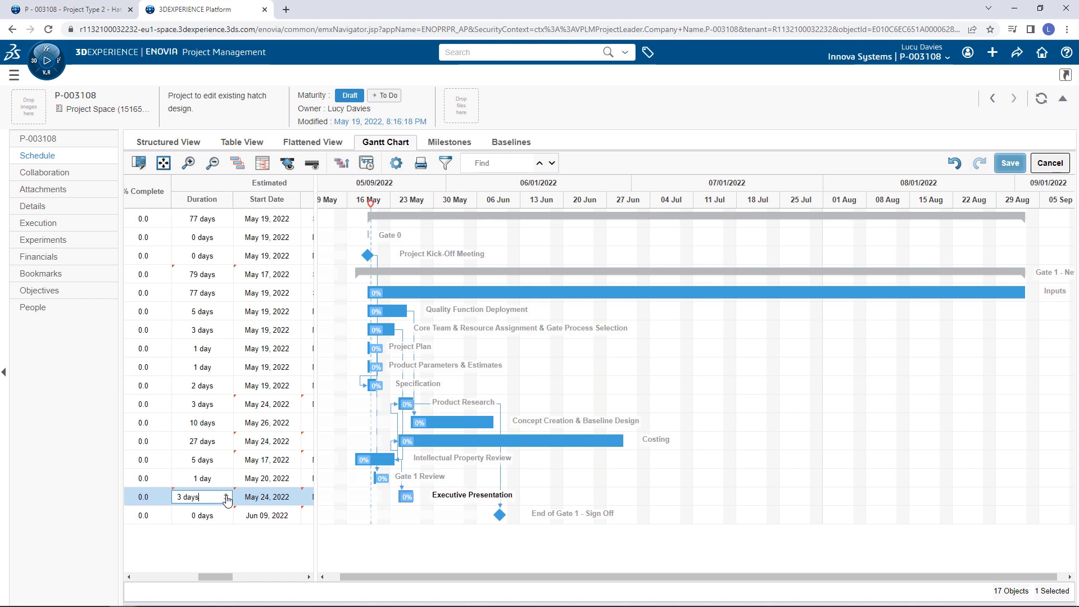
left_click(227, 496)
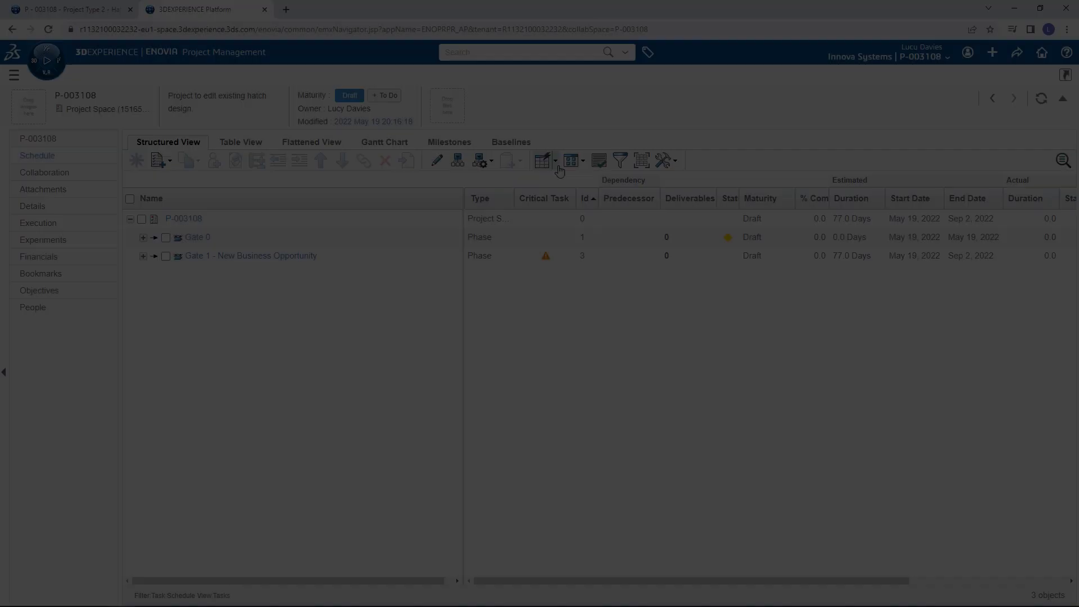
Step: In Assignment View, assign two members to Kick-Off Meeting, Inputs, Specification and following tasks
left_click(559, 167)
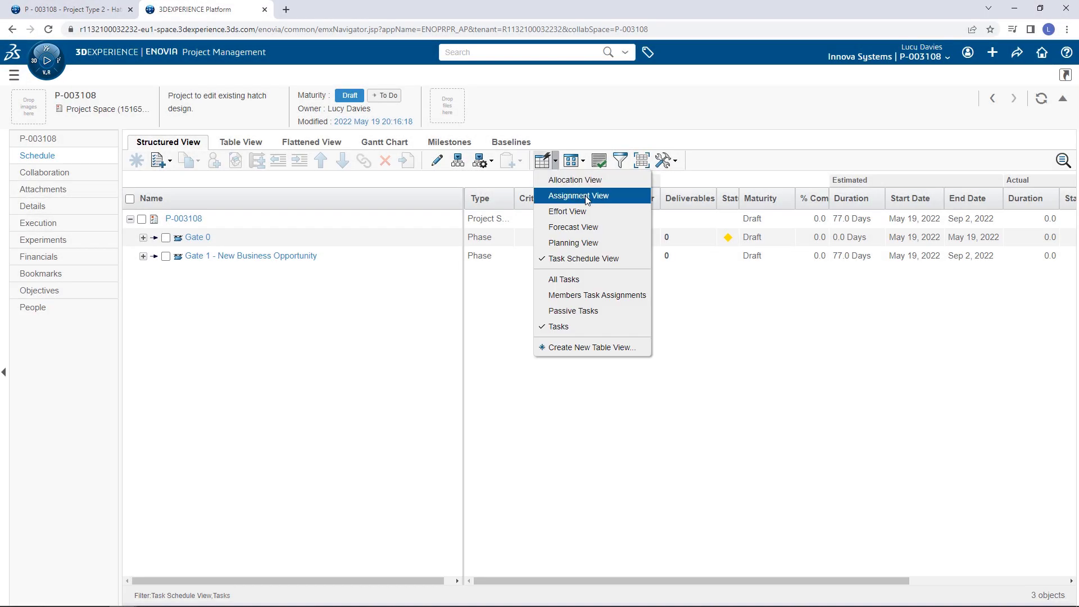
left_click(621, 197)
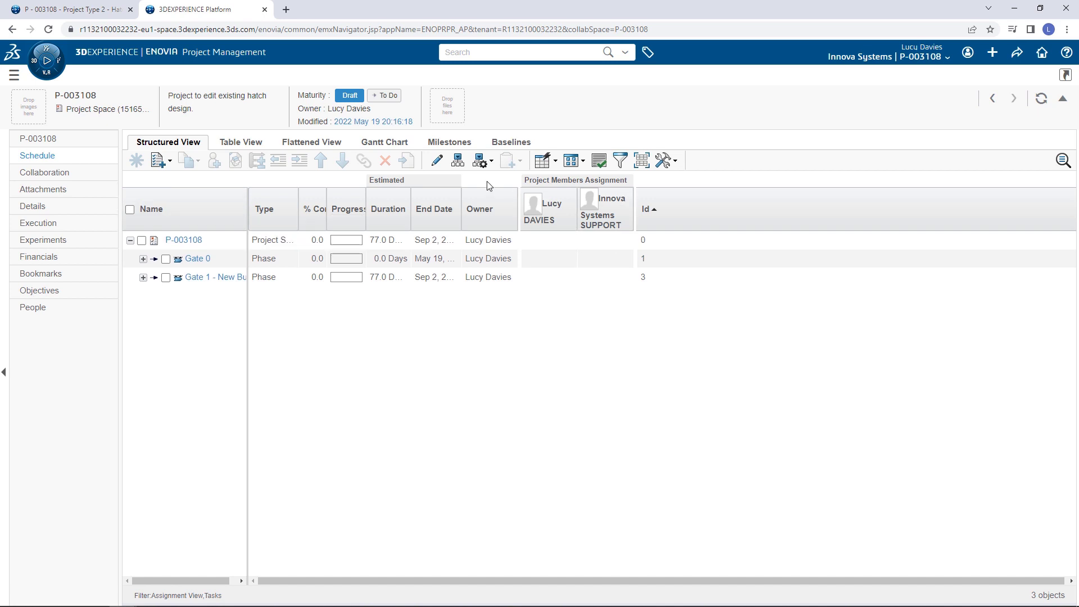
left_click(458, 161)
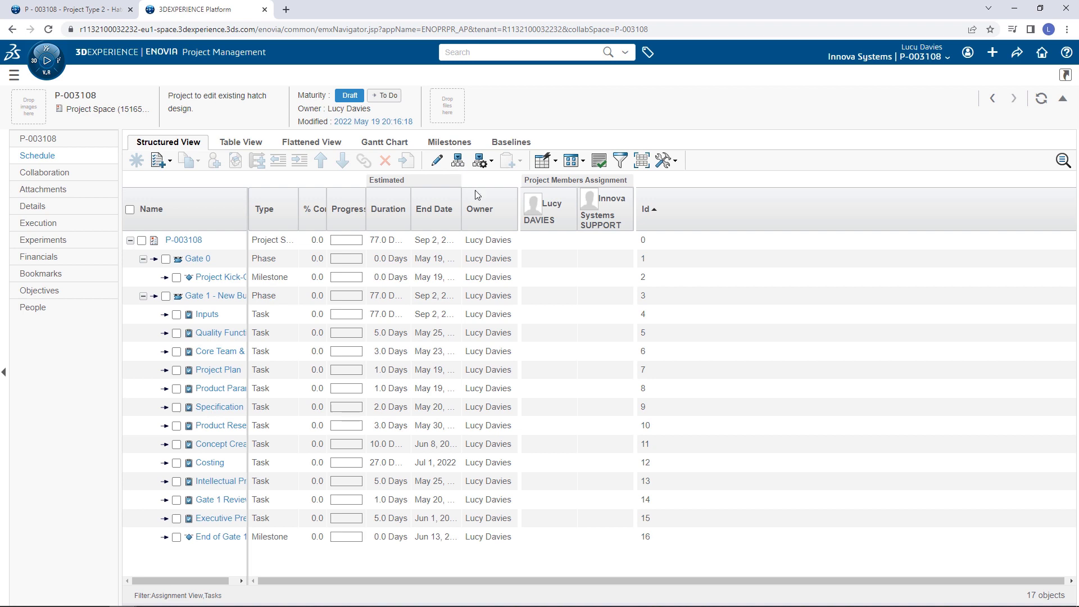
mouse_move(548, 276)
left_click(537, 278)
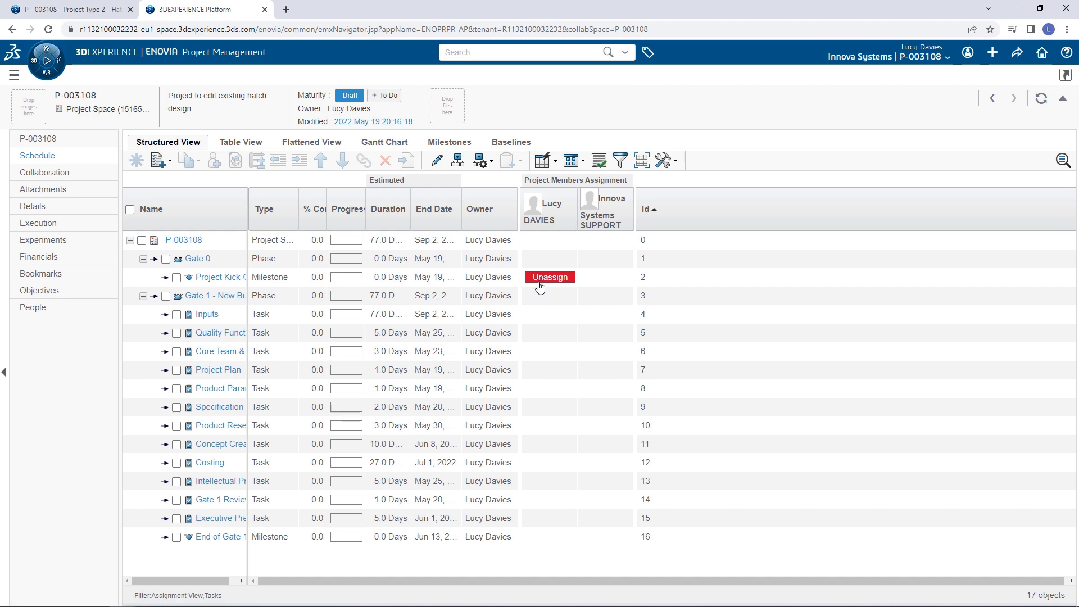
left_click(568, 316)
mouse_move(606, 313)
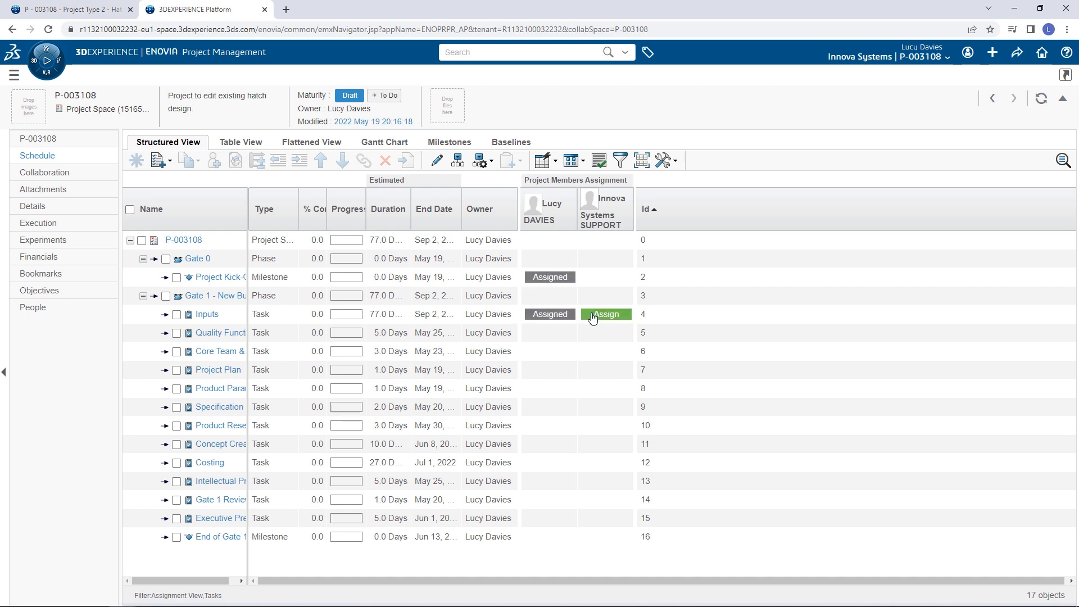
left_click(593, 316)
left_click(550, 350)
left_click(550, 406)
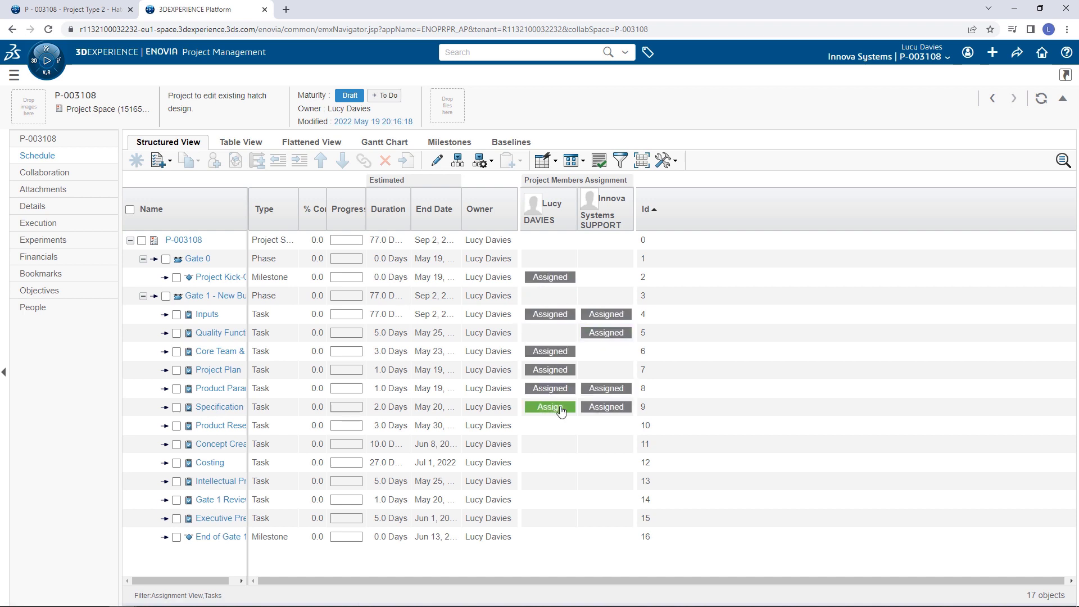
left_click(220, 518)
left_click(61, 313)
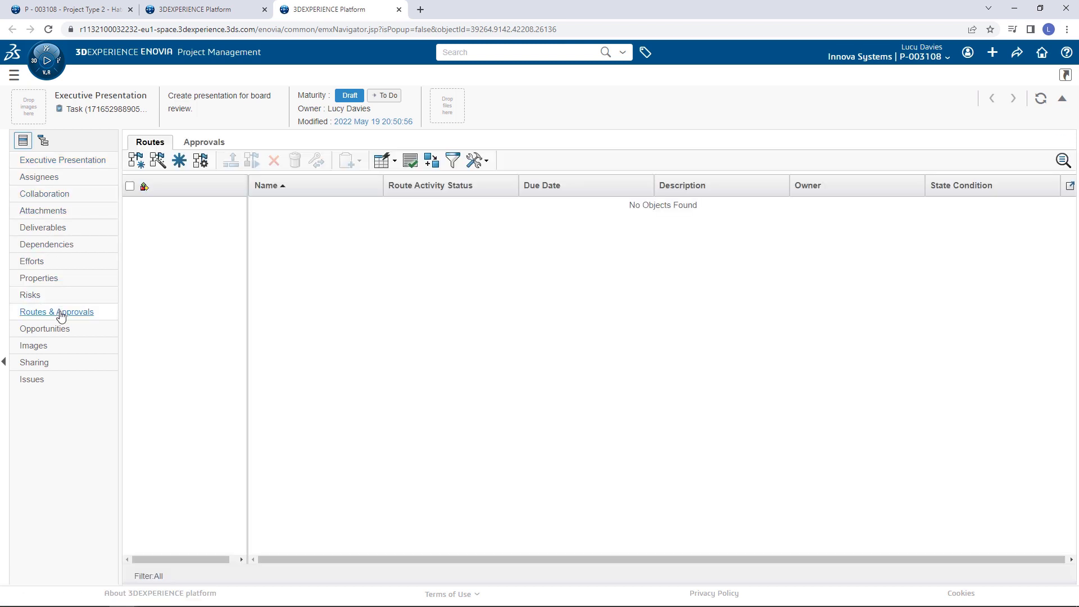
Step: Create a route named Approval from the CAD Approval template for Executive Presentation
left_click(158, 160)
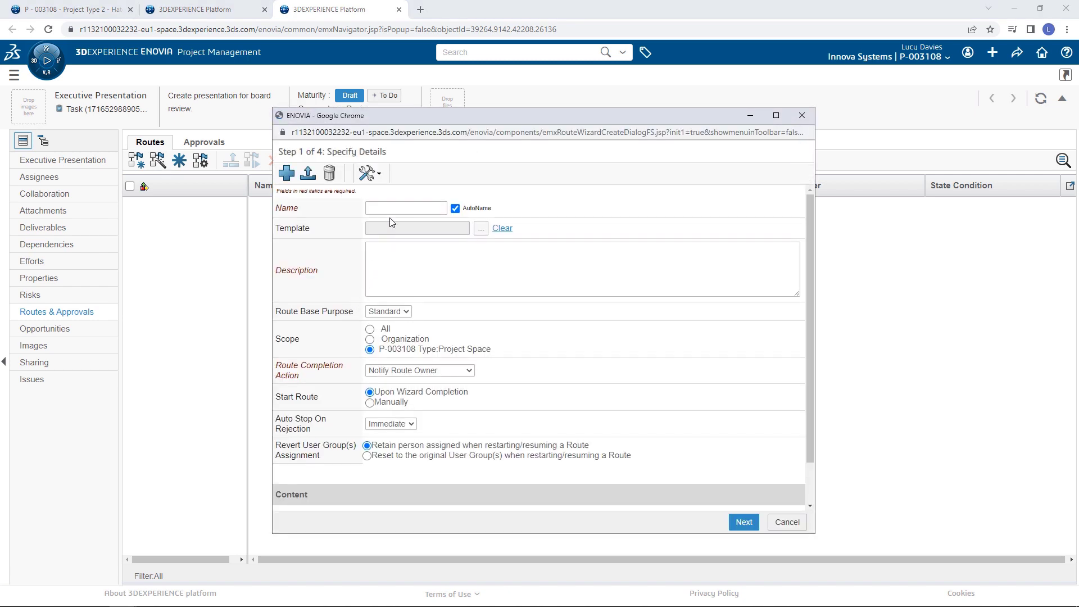
left_click(440, 208)
type("Approval")
left_click(481, 228)
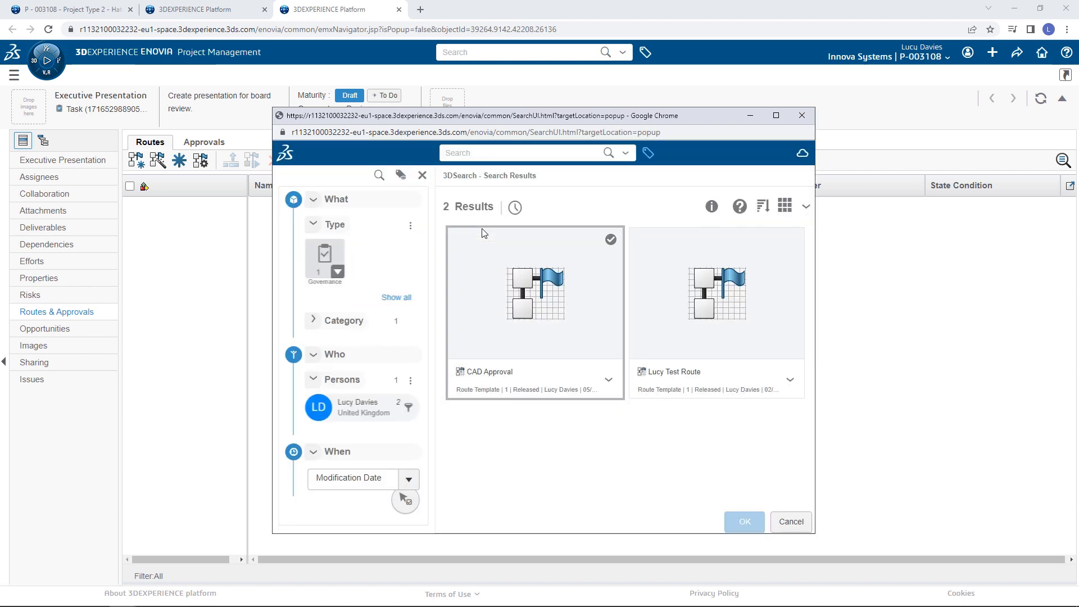
left_click(498, 264)
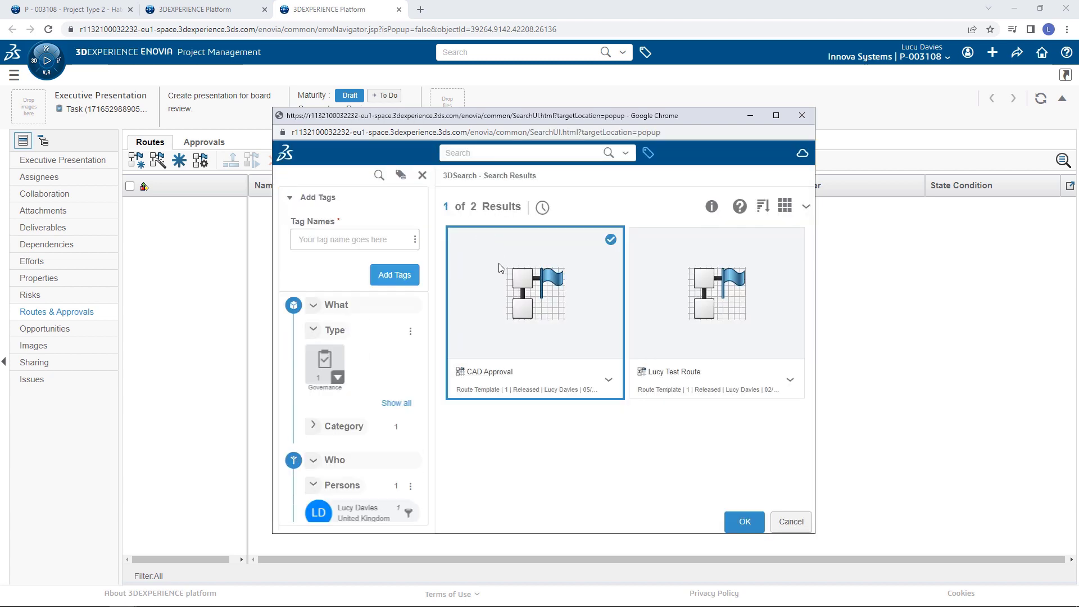
left_click(732, 527)
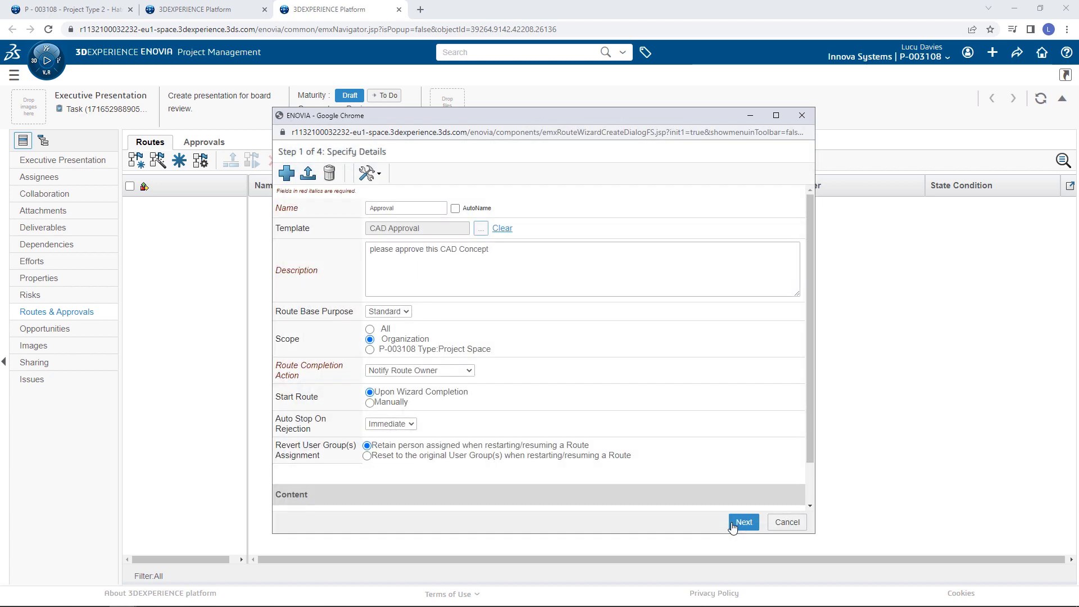
left_click(741, 522)
left_click(744, 523)
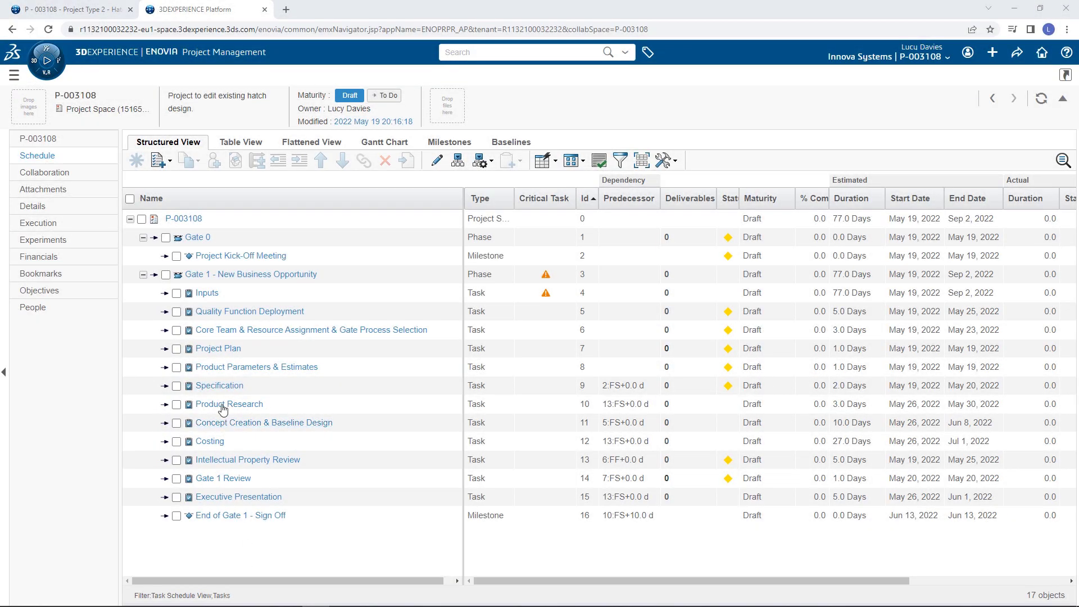
Step: Add existing documents Project Spec Template and Project Specification - Requirements as Specification attachments
left_click(219, 386)
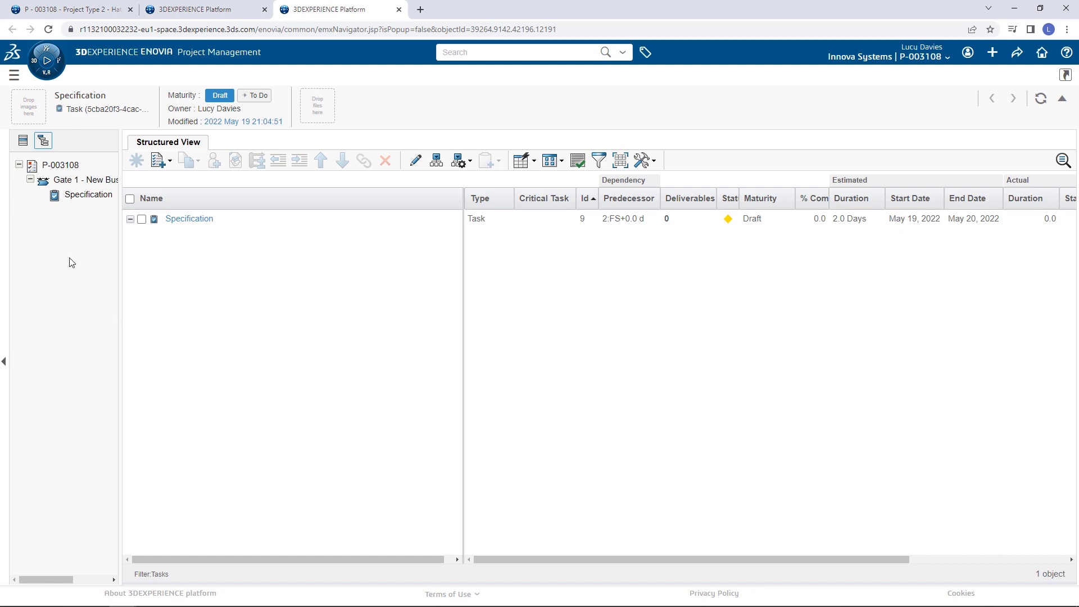
left_click(22, 142)
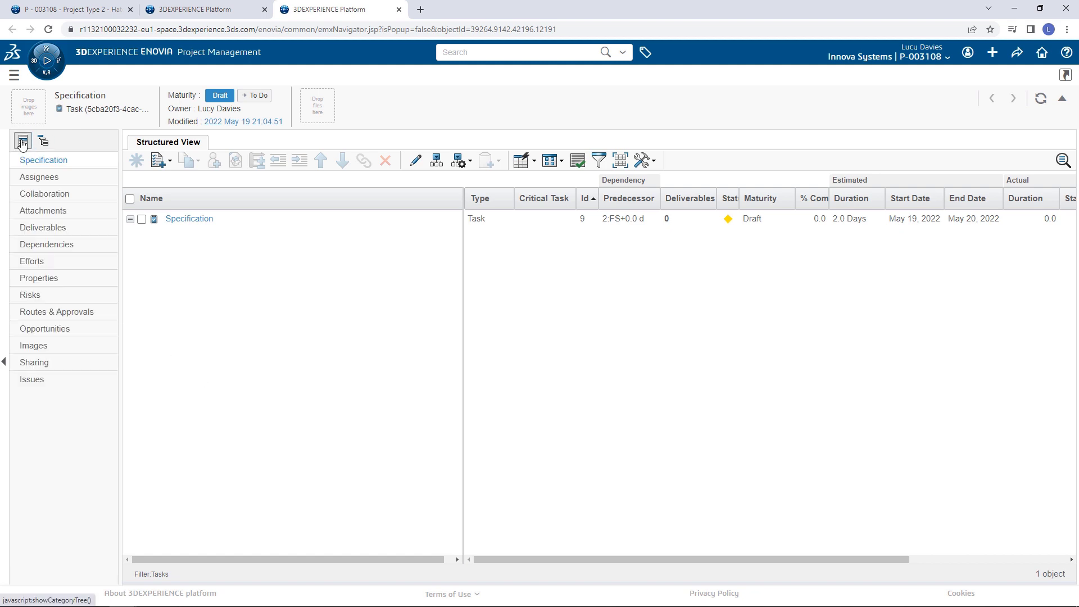
left_click(35, 212)
left_click(138, 161)
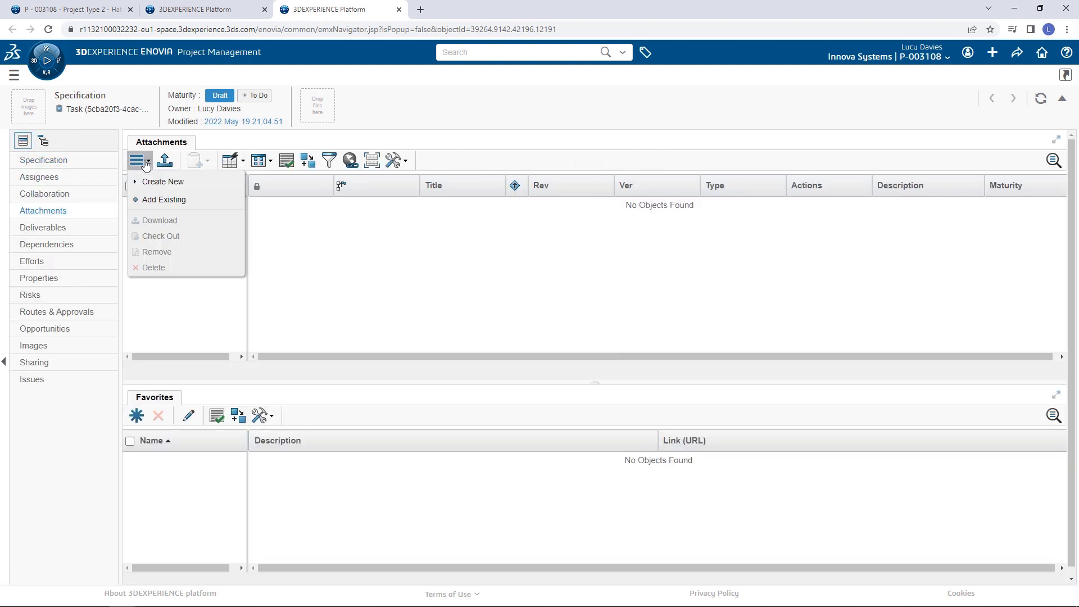
left_click(148, 201)
type("Project spec")
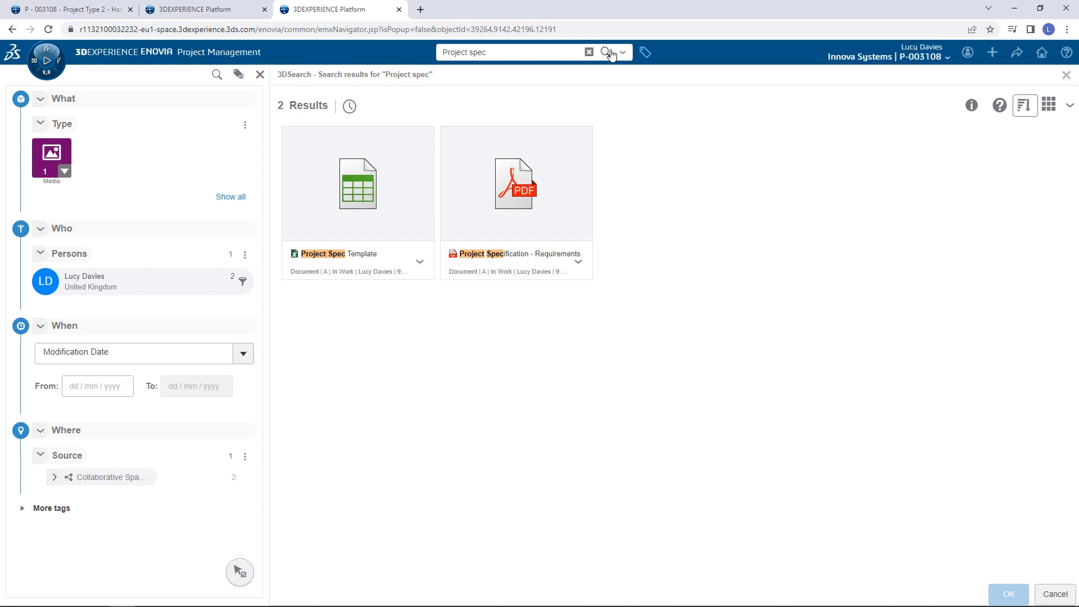
left_click(388, 168)
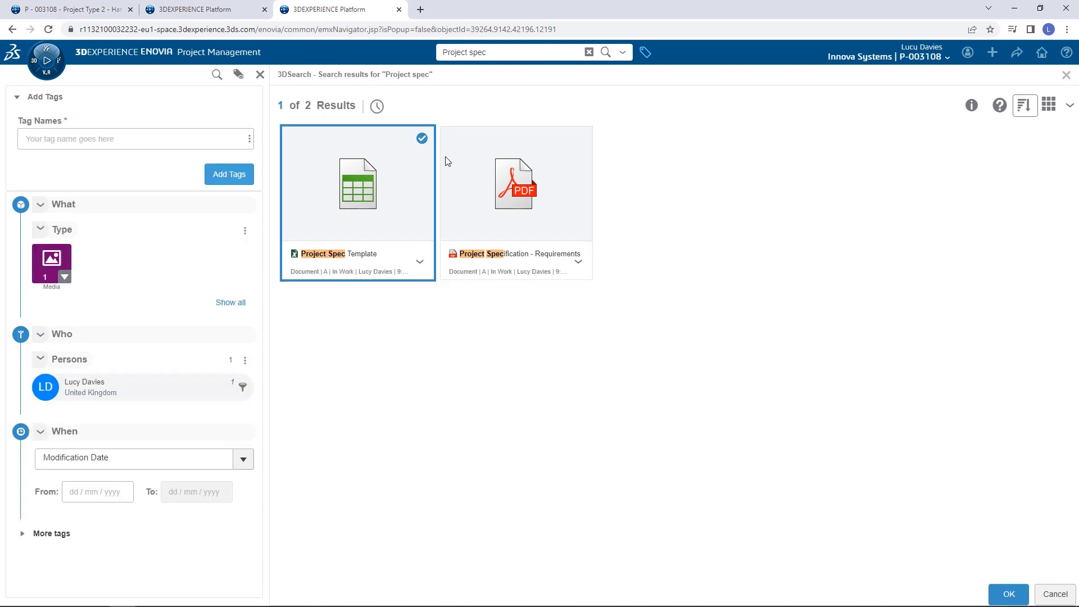
left_click(482, 159)
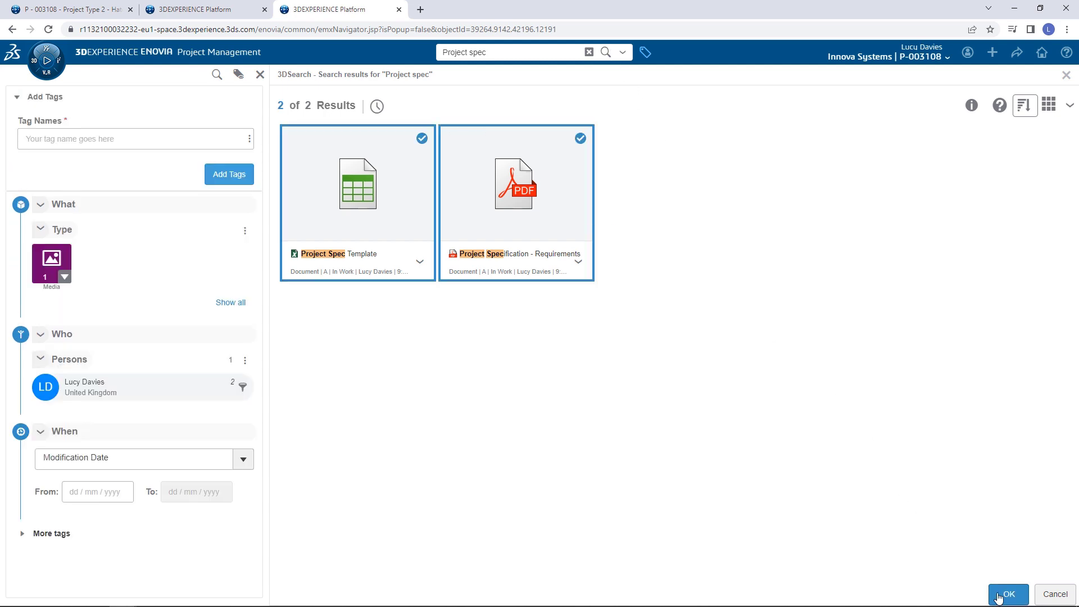
left_click(1001, 594)
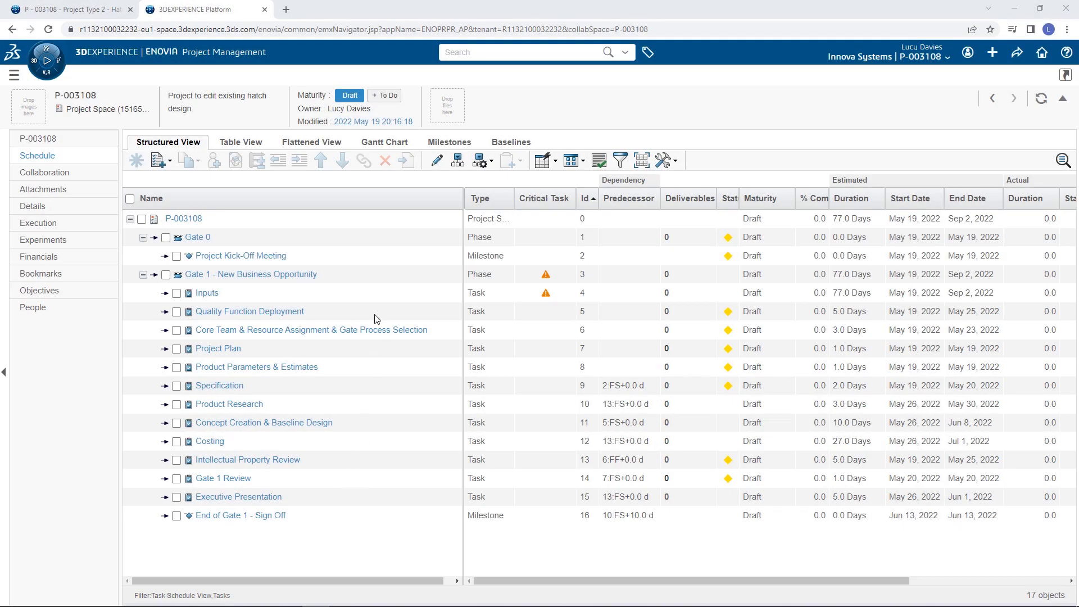
Step: Promote project P-003108 from Draft to To Do maturity and confirm
left_click(385, 96)
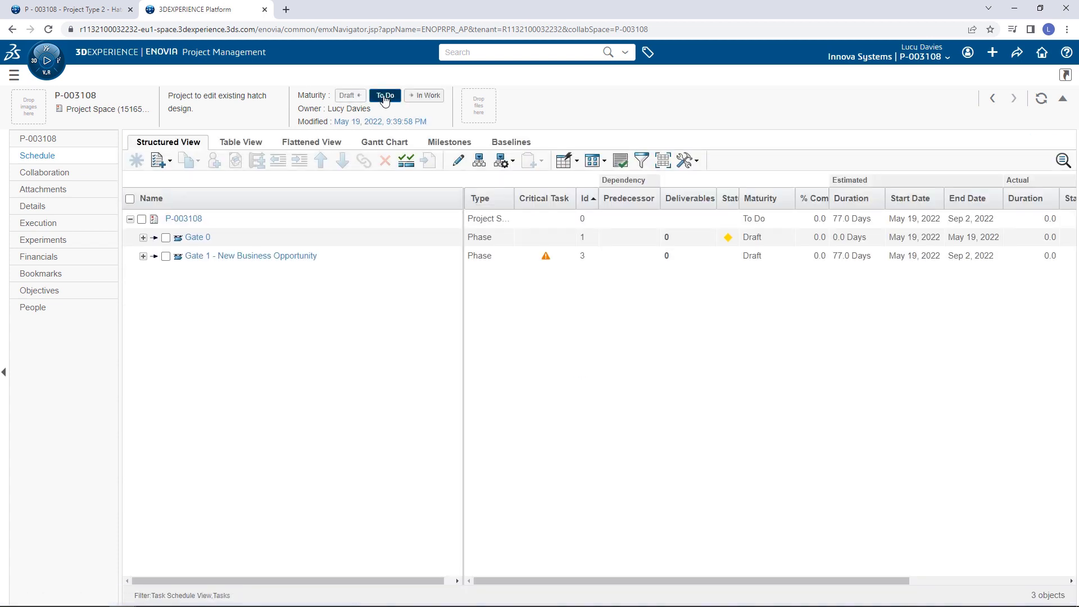
left_click(479, 161)
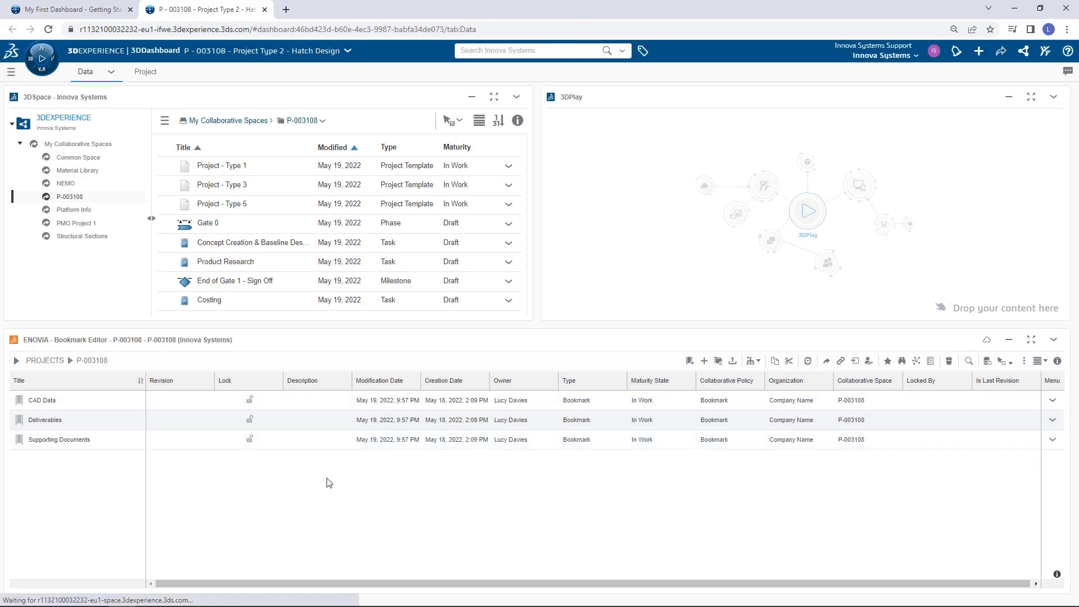
Step: Review the two spec documents in Supporting Documents, then show the Project tab's task board and Gantt chart
double_click(89, 439)
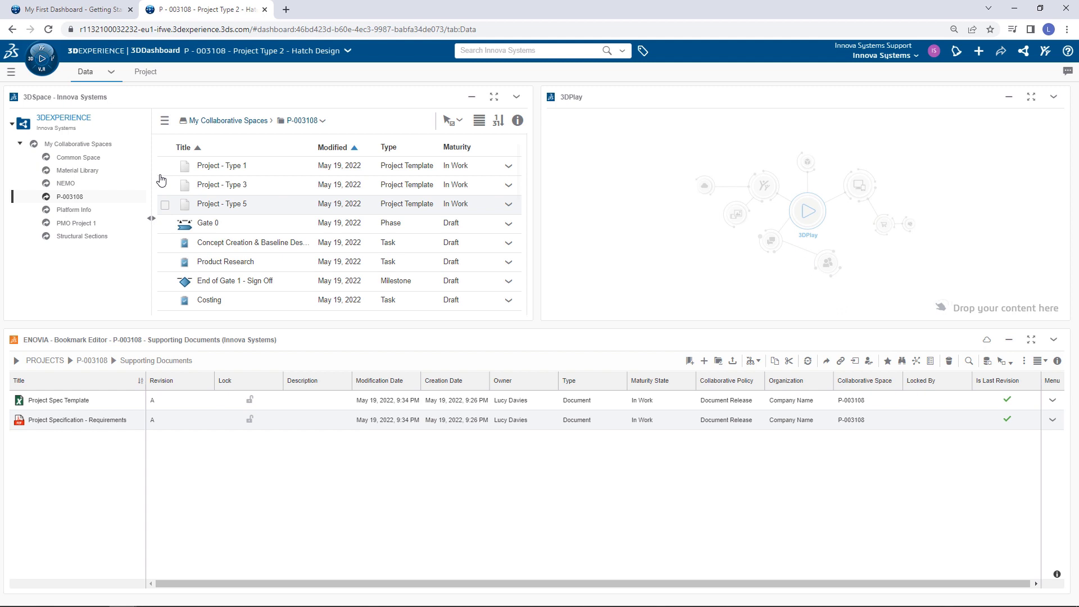
left_click(141, 73)
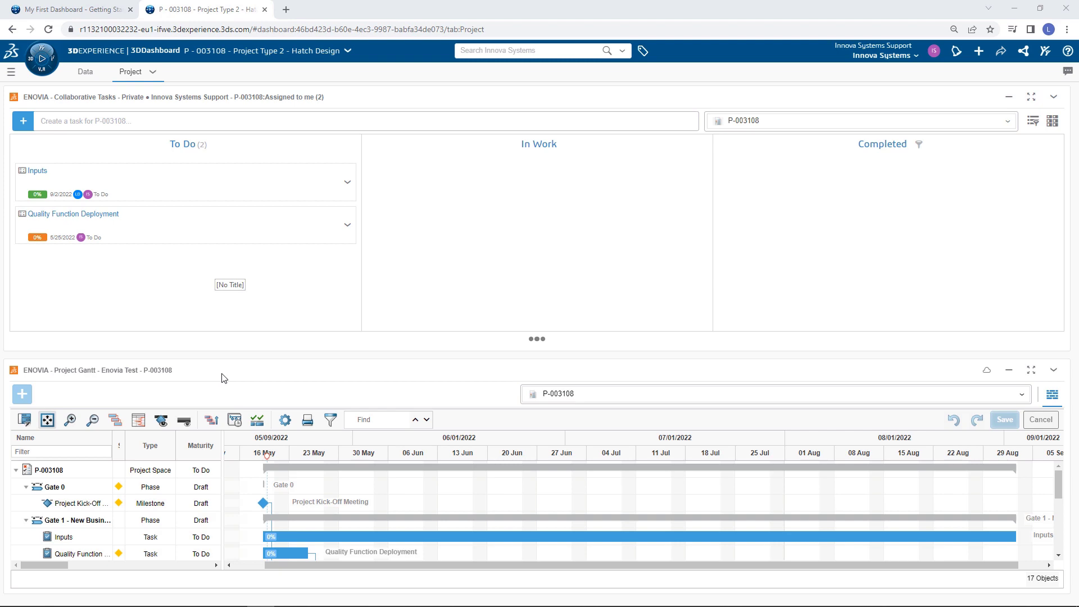
Step: Filter the task board to show only tasks assigned to me
left_click(1030, 370)
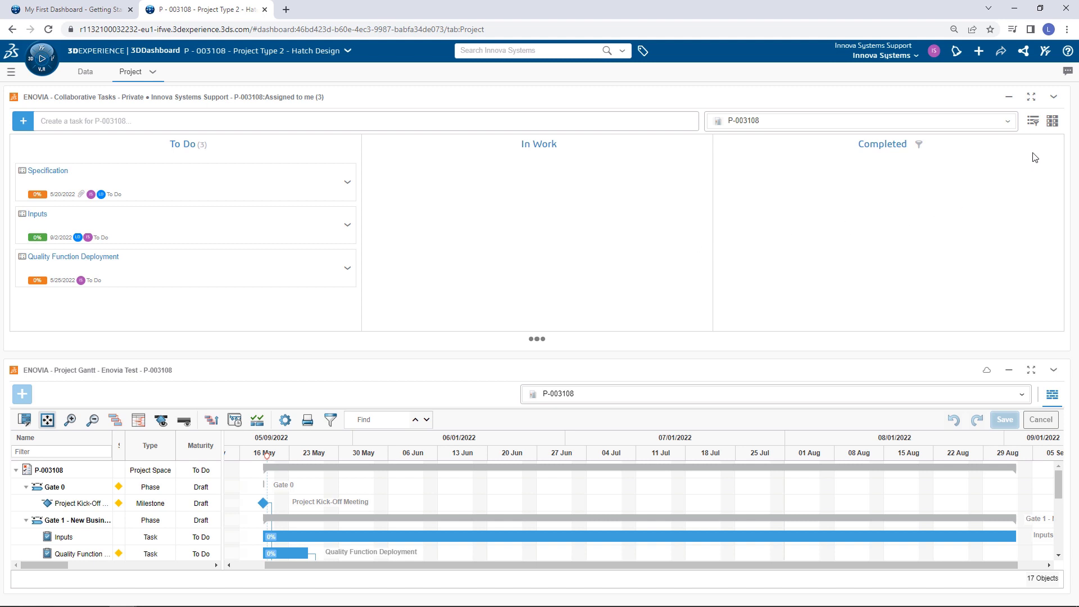
left_click(1033, 121)
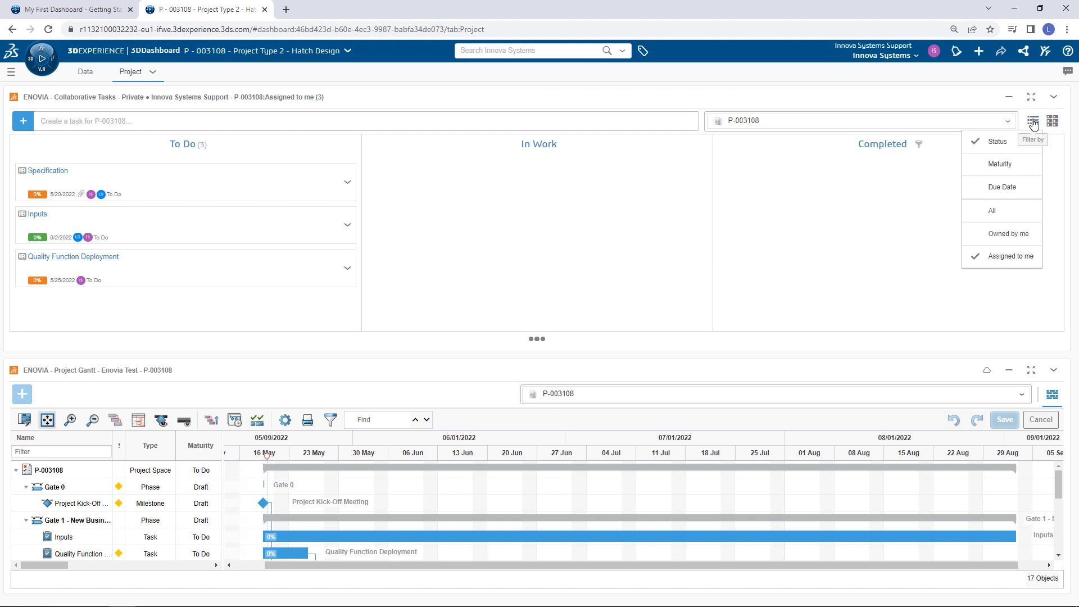
left_click(1012, 256)
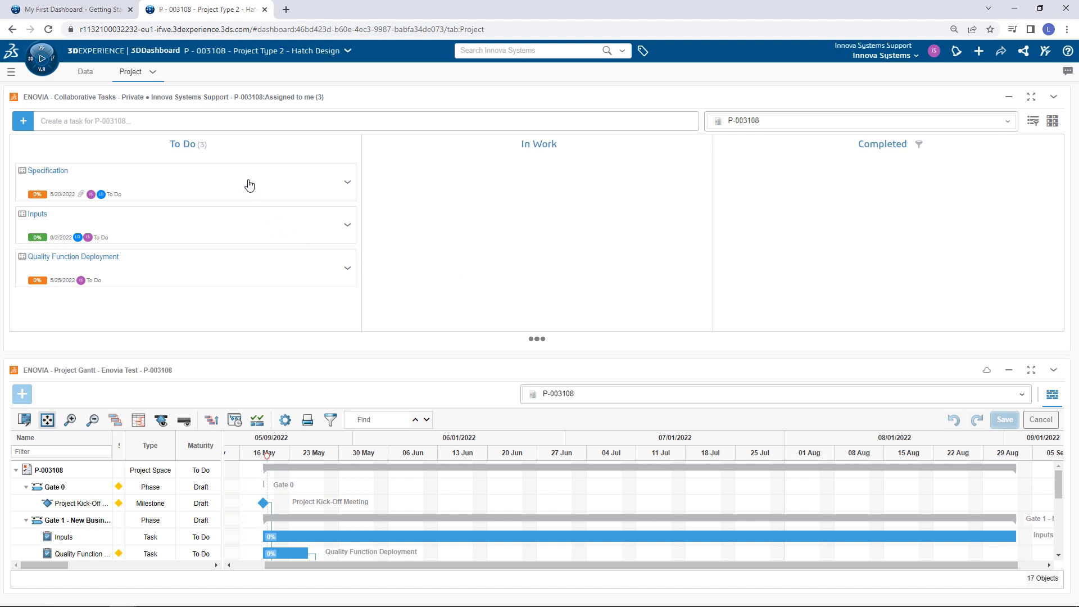
Step: Drag Specification into In Work and show its Project Spec Template attachment actions
left_click_drag(249, 185, 545, 197)
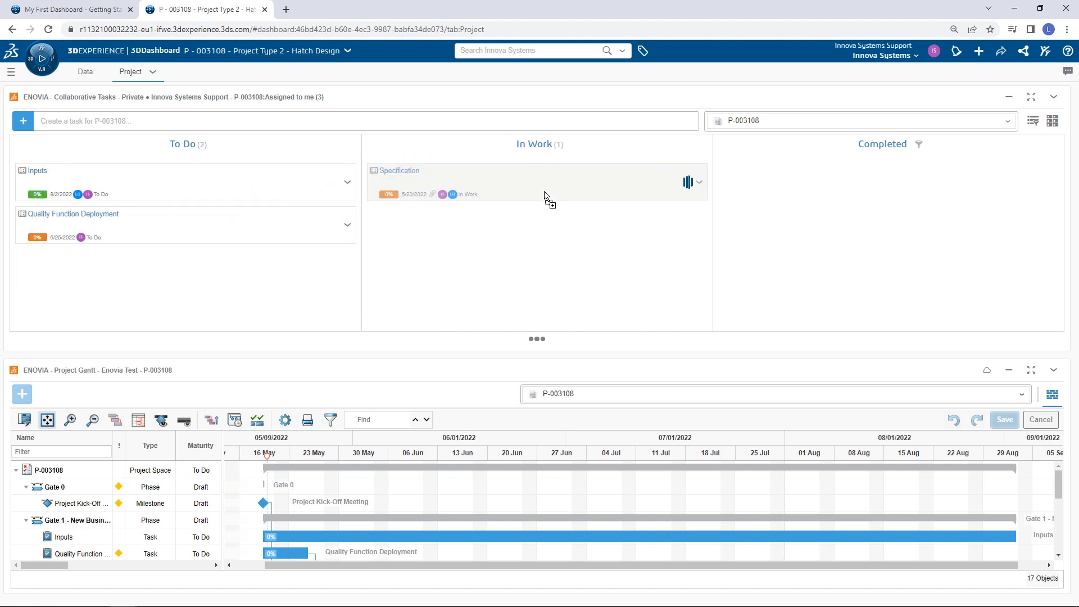
left_click(544, 189)
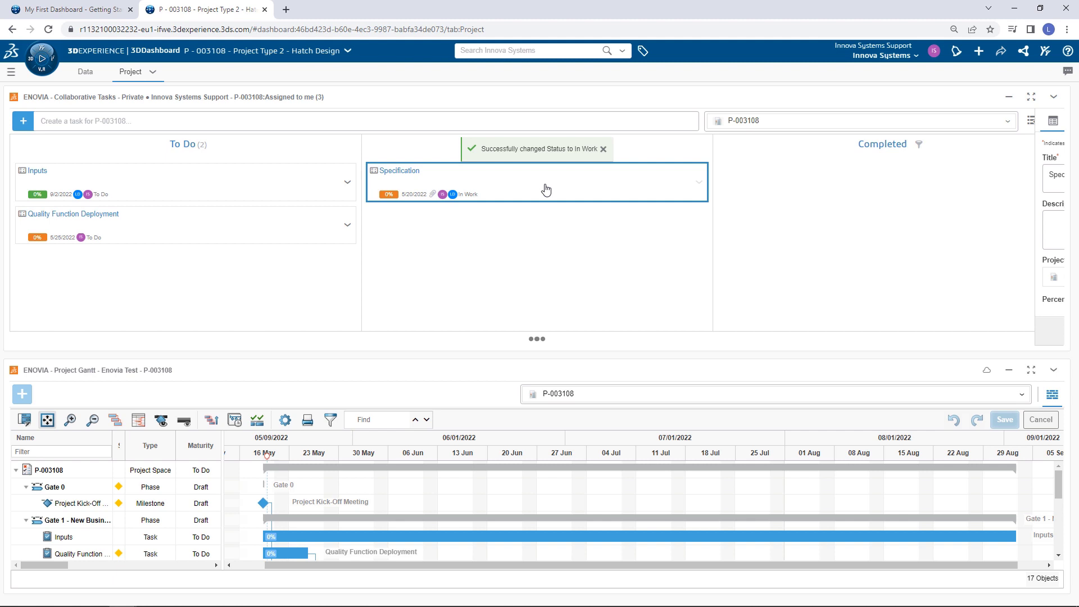
left_click(1031, 97)
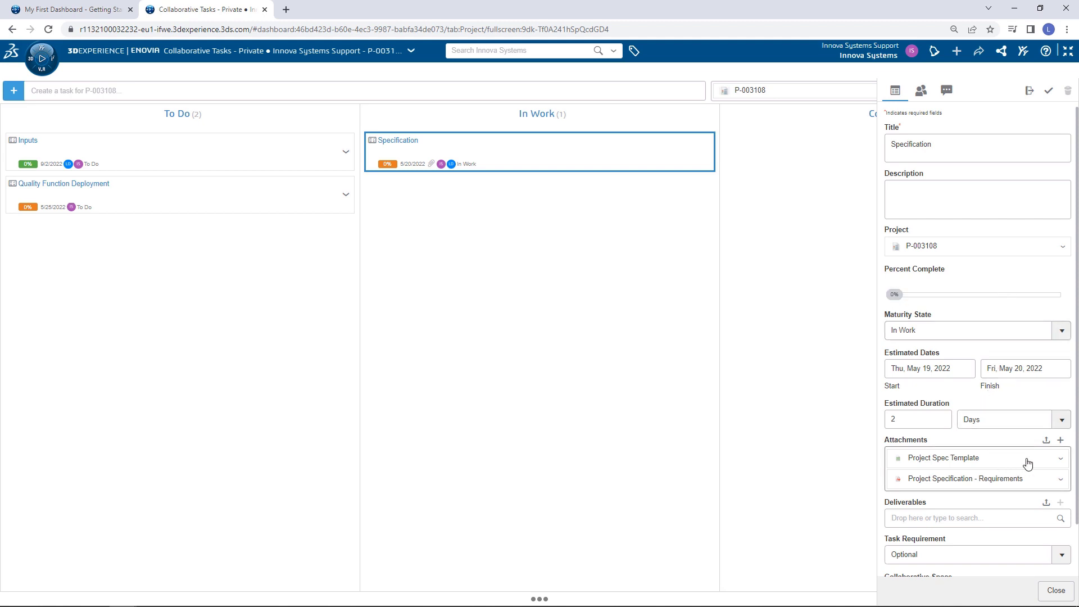
left_click(1062, 463)
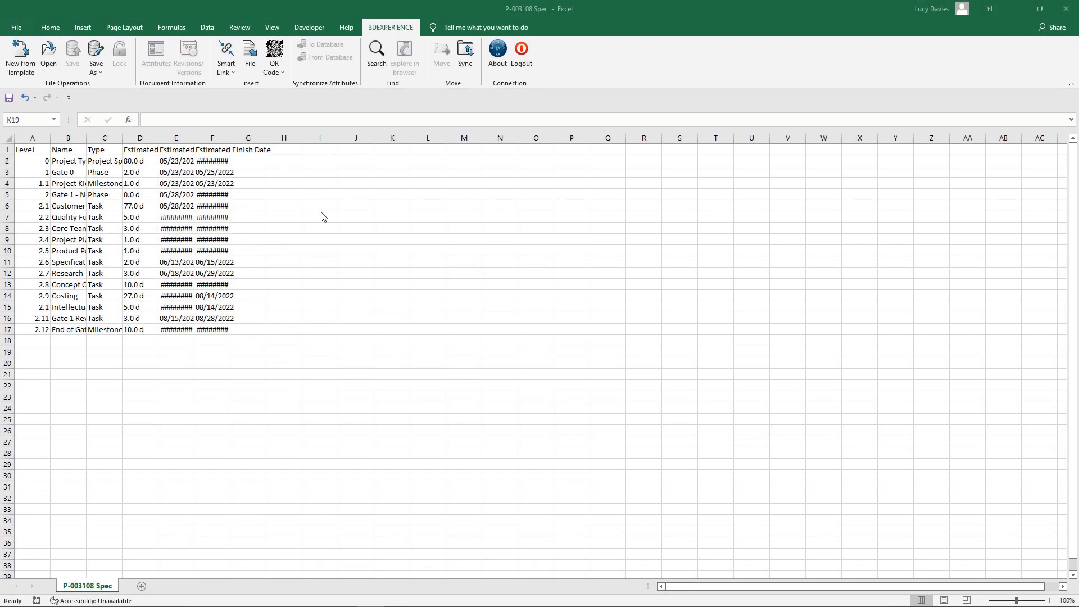
Step: Save the Excel spec as a new 3DEXPERIENCE document in the Deliverables location
left_click(100, 67)
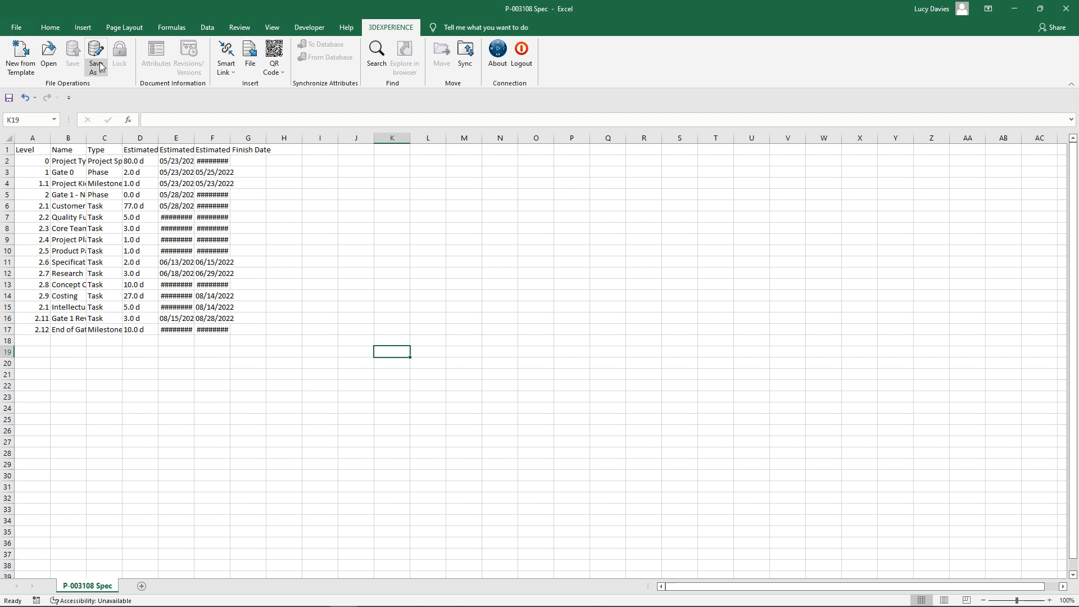
left_click(100, 67)
left_click(111, 89)
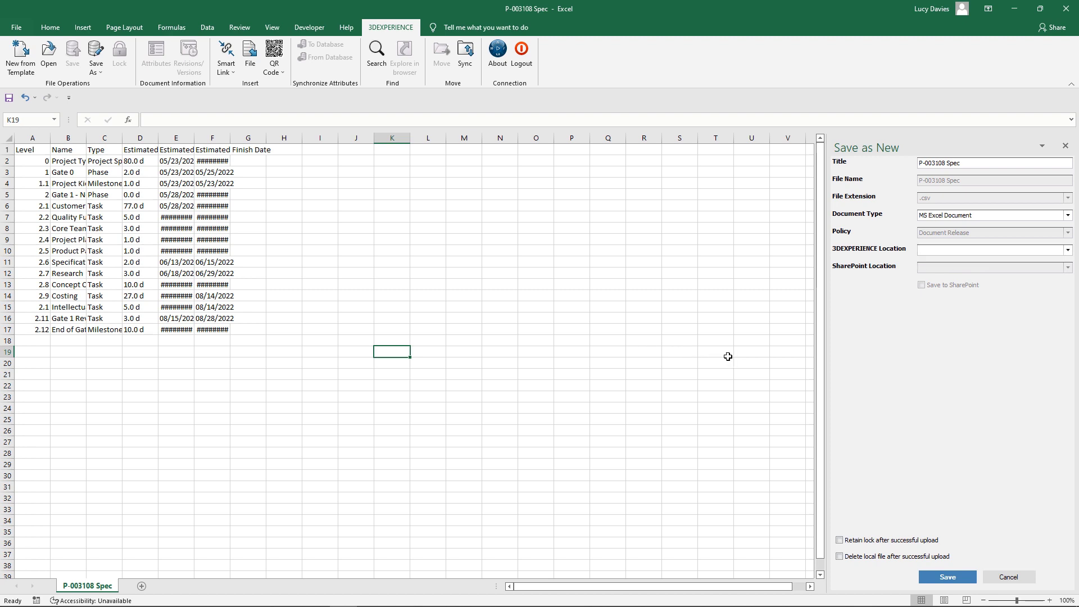
left_click(1023, 256)
left_click(950, 264)
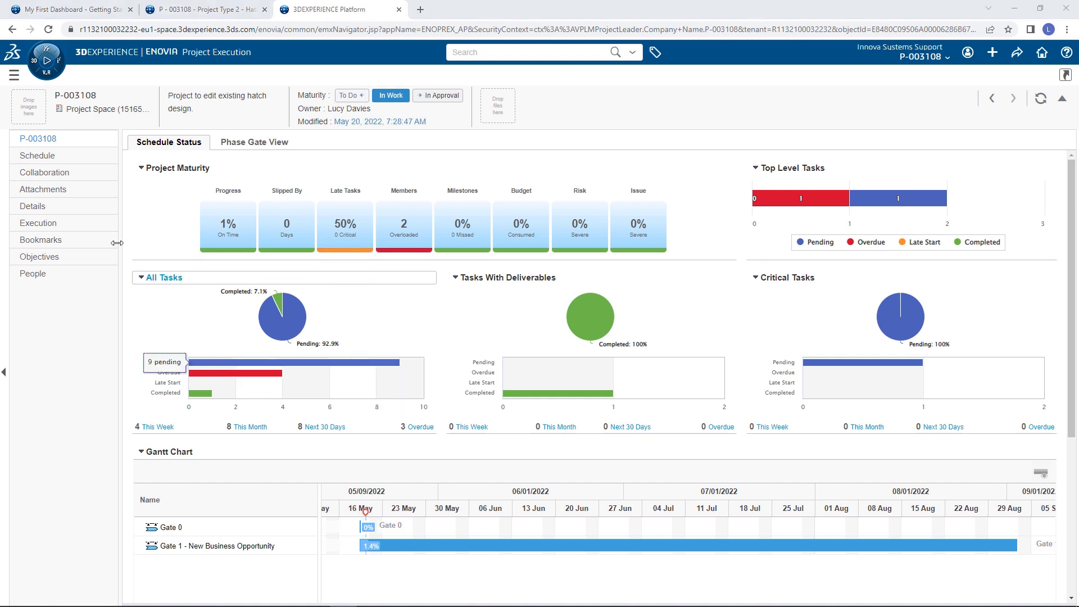
Step: Add the Specification task to the May 16-22 weekly timesheet and submit it
left_click(15, 77)
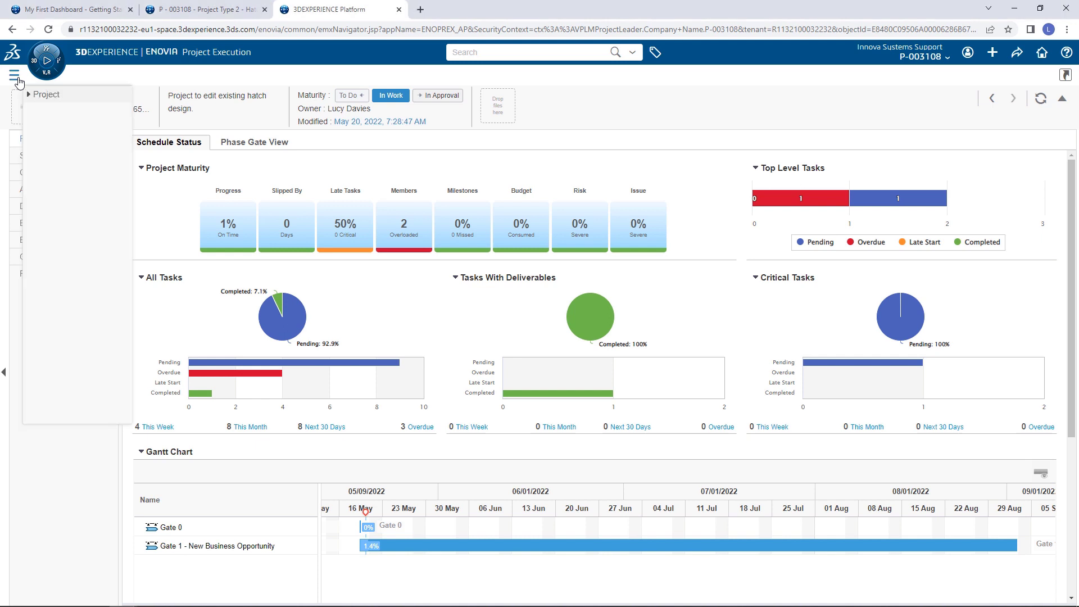
left_click(28, 96)
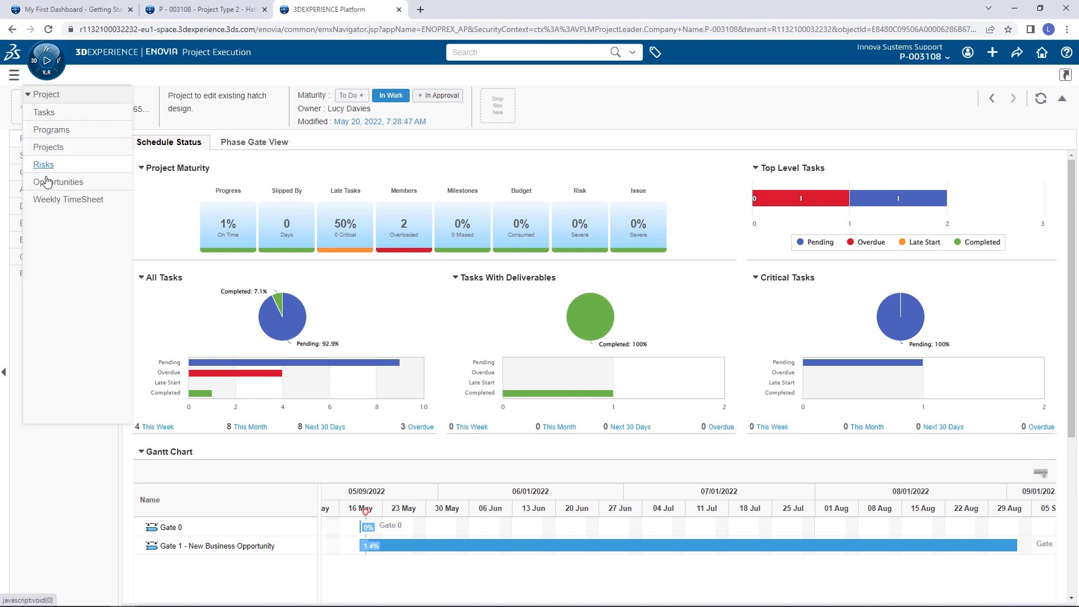
left_click(49, 201)
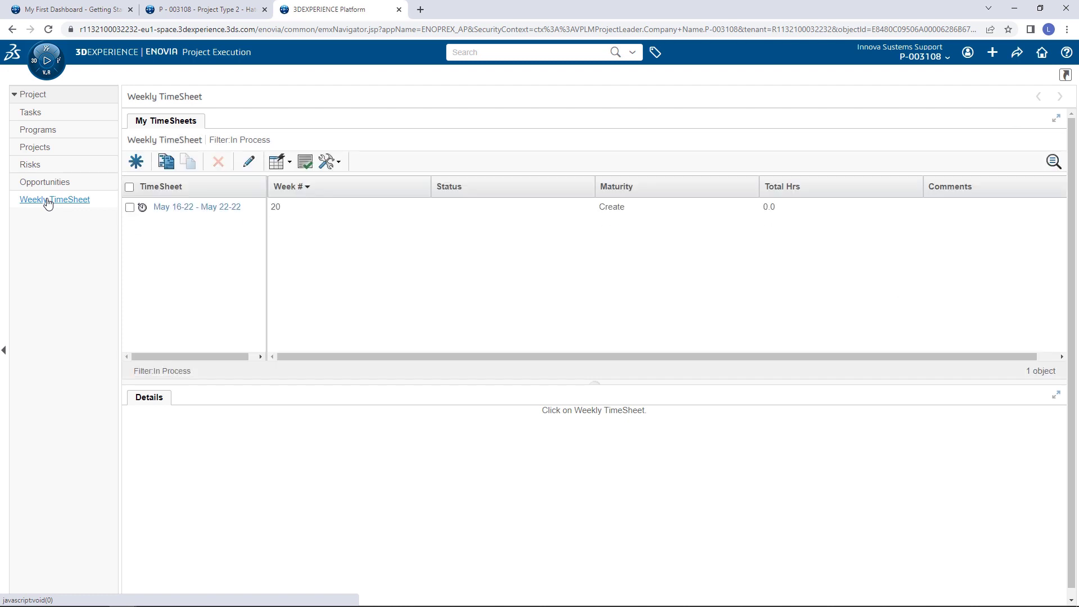
left_click(185, 210)
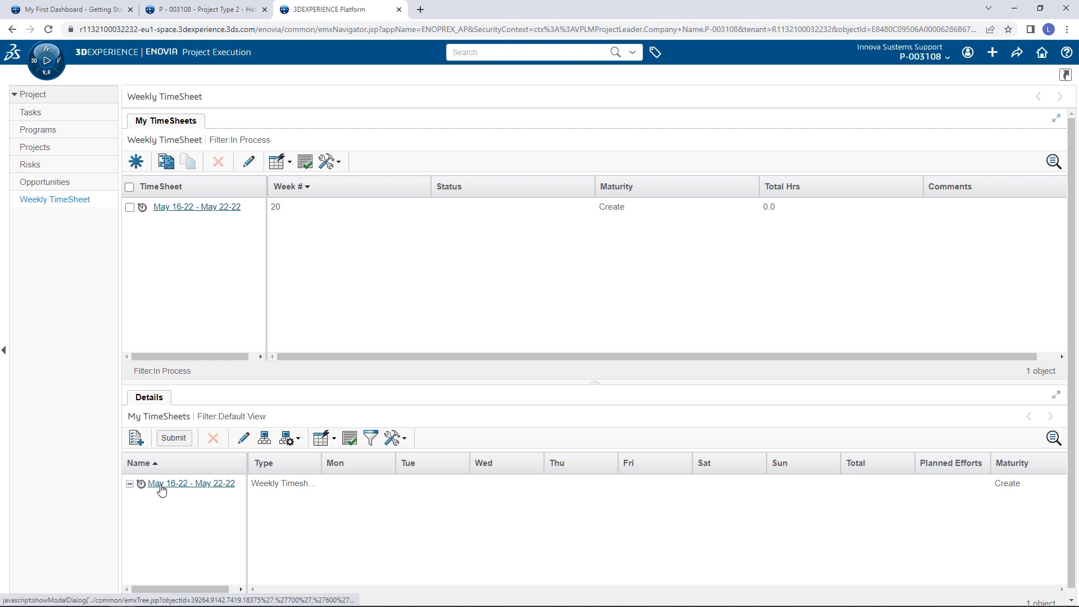
left_click(135, 439)
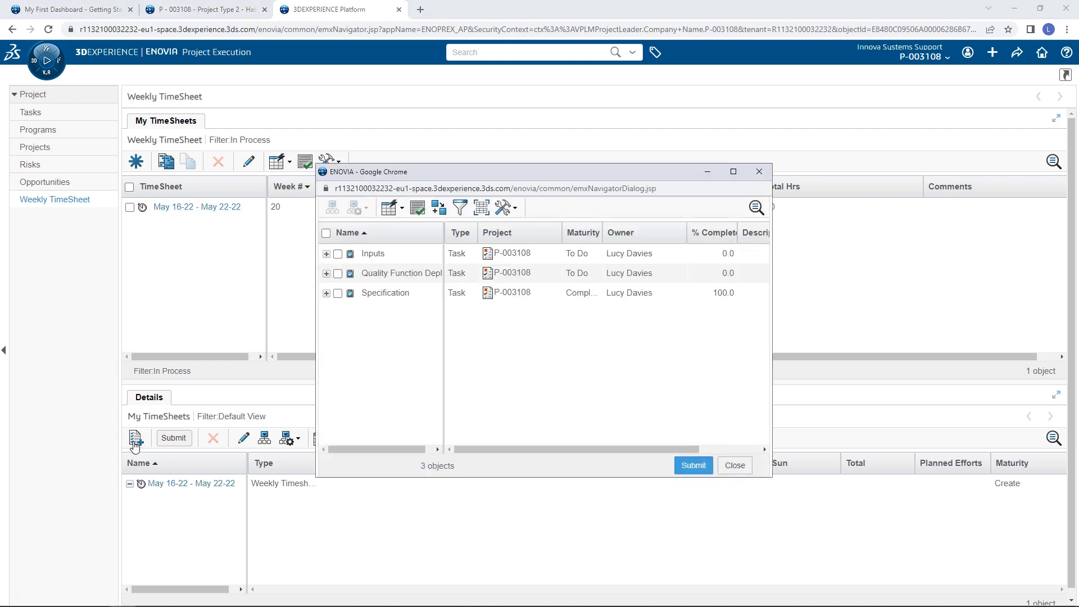
left_click(339, 293)
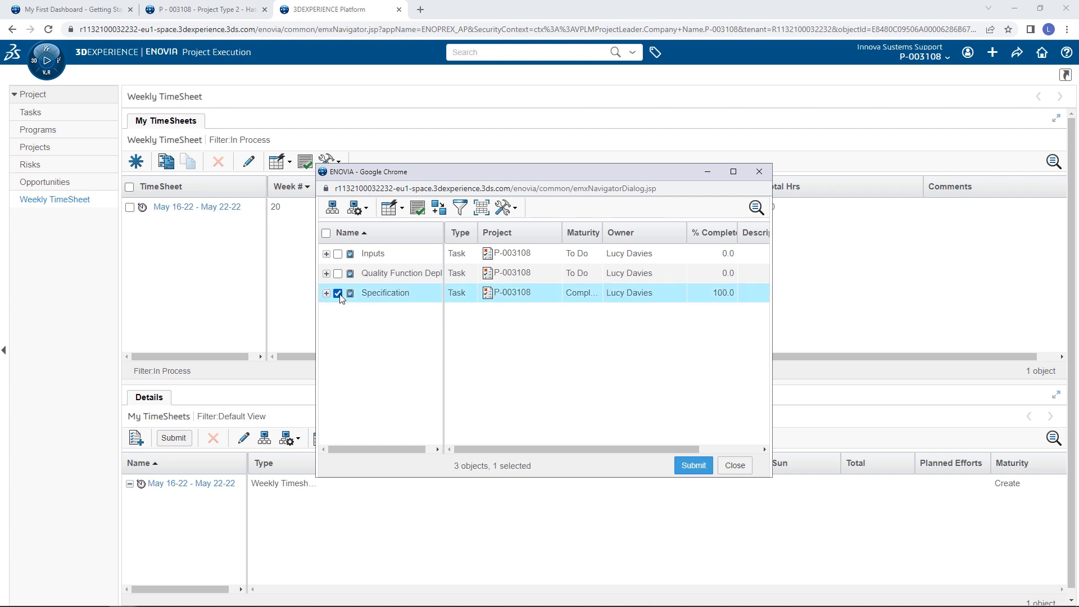
left_click(693, 466)
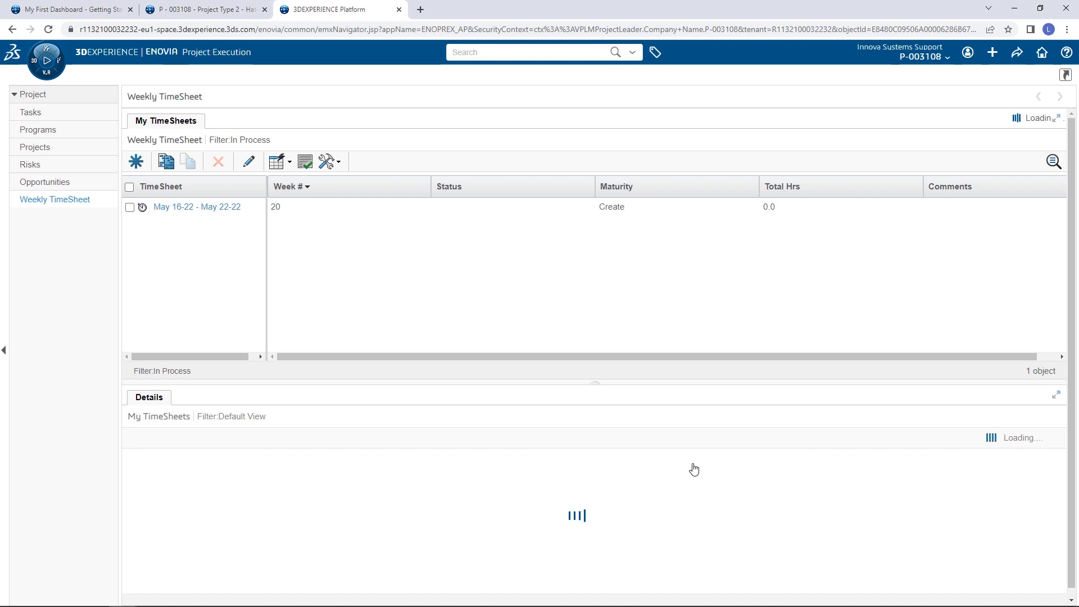